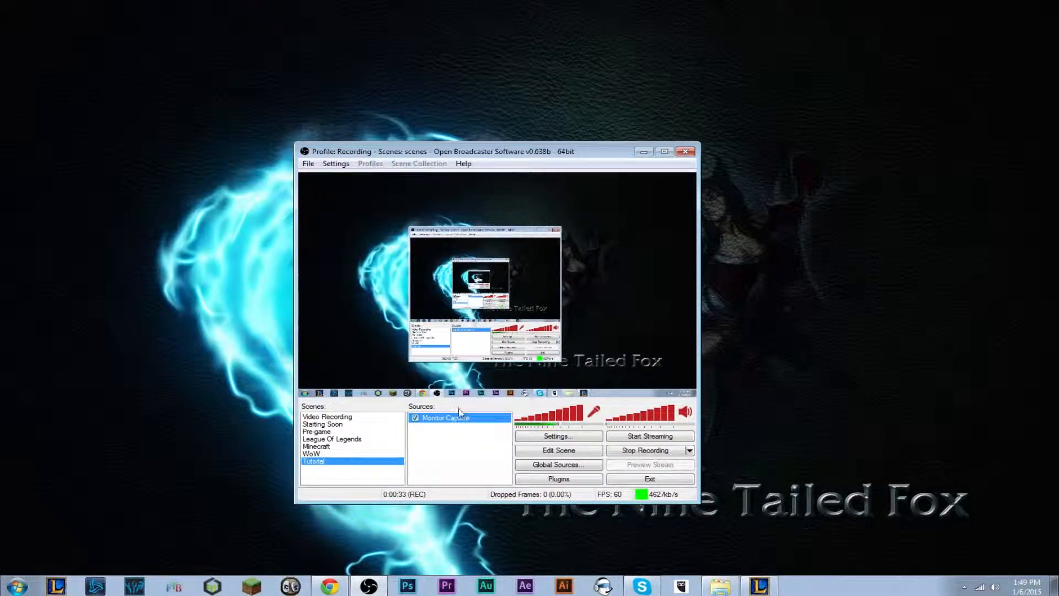
# - Open the settings and look through the available interface languages in the general options
pyautogui.click(336, 164)
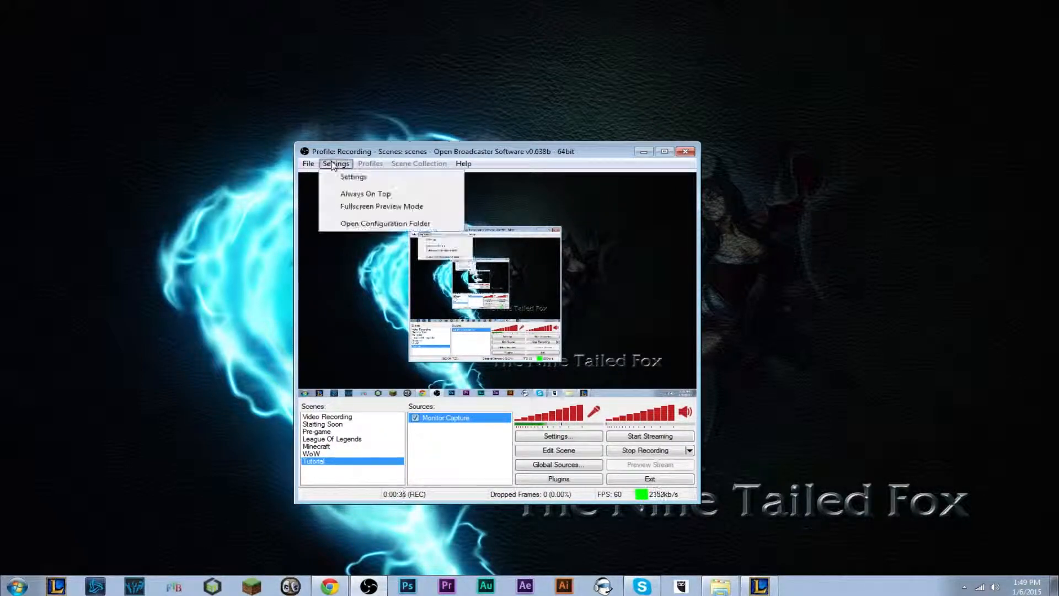
pyautogui.click(359, 178)
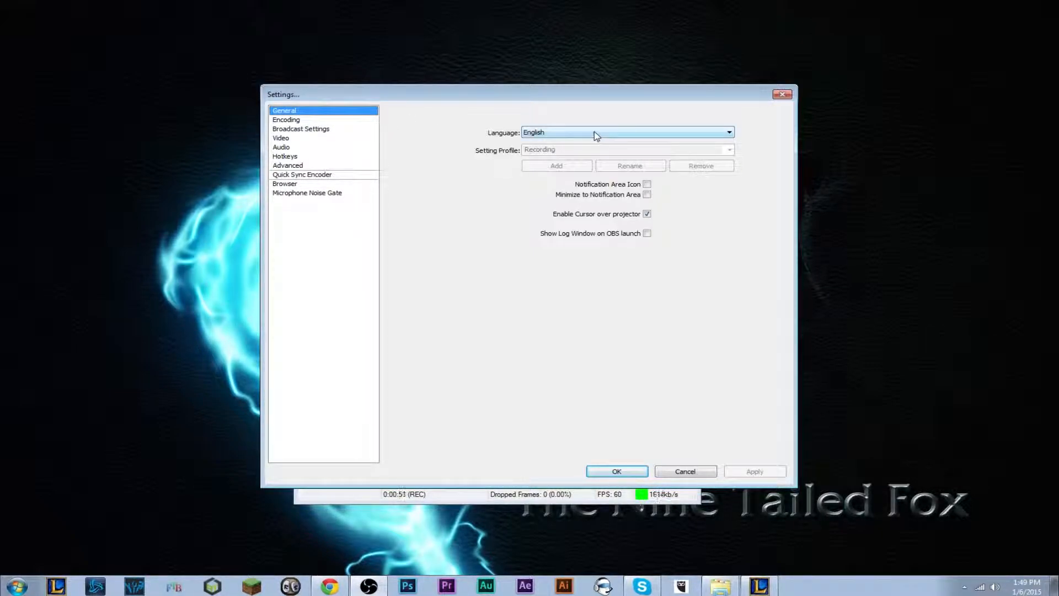
pyautogui.click(634, 133)
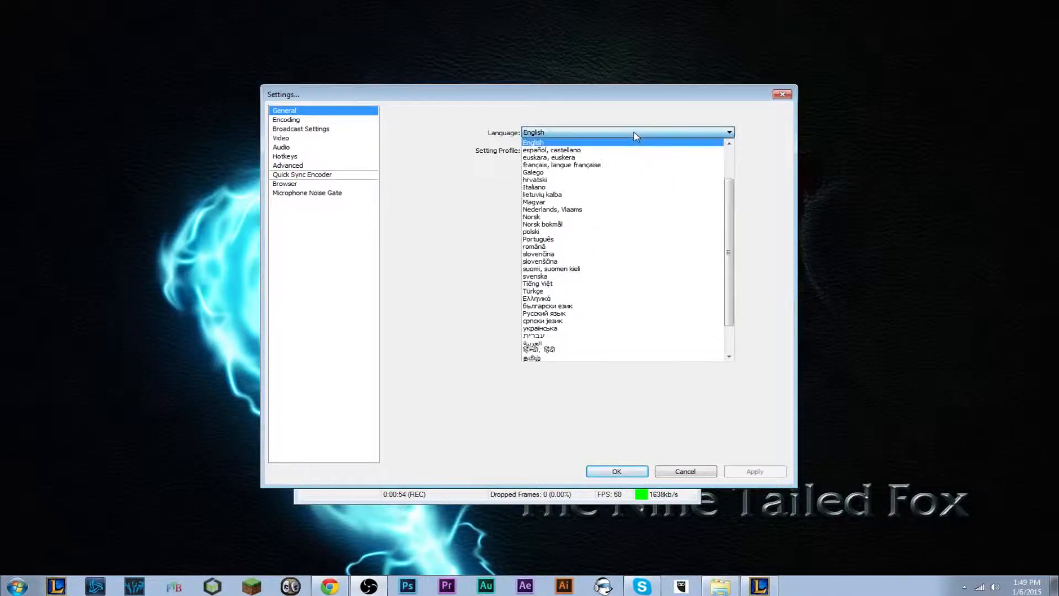
pyautogui.click(638, 135)
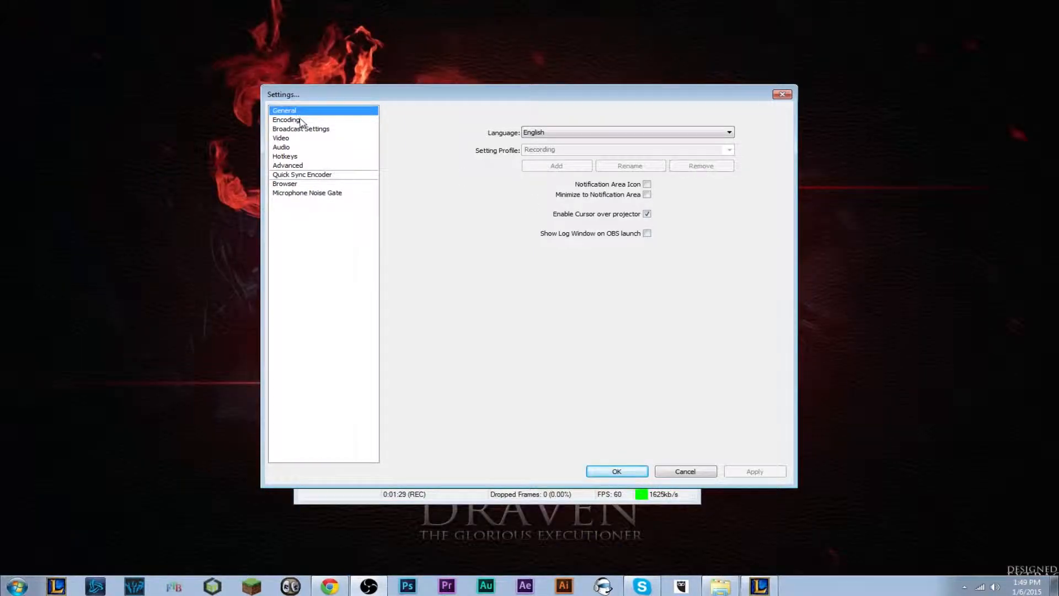
# - Set the video encoding quality balance to 10 and the audio channel to stereo, and save the encoding changes
pyautogui.click(309, 120)
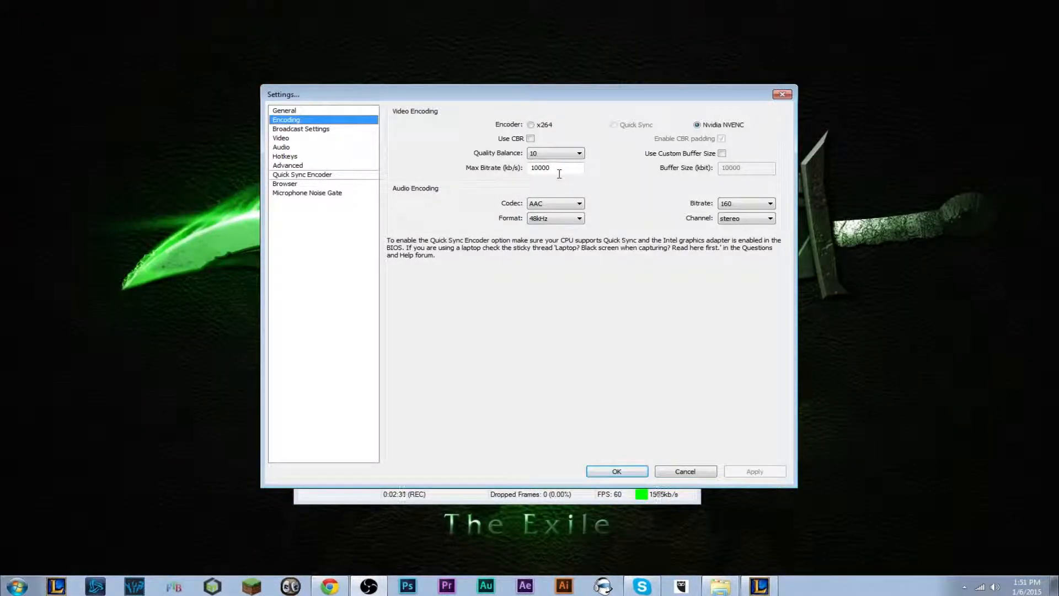
pyautogui.click(568, 154)
pyautogui.click(546, 238)
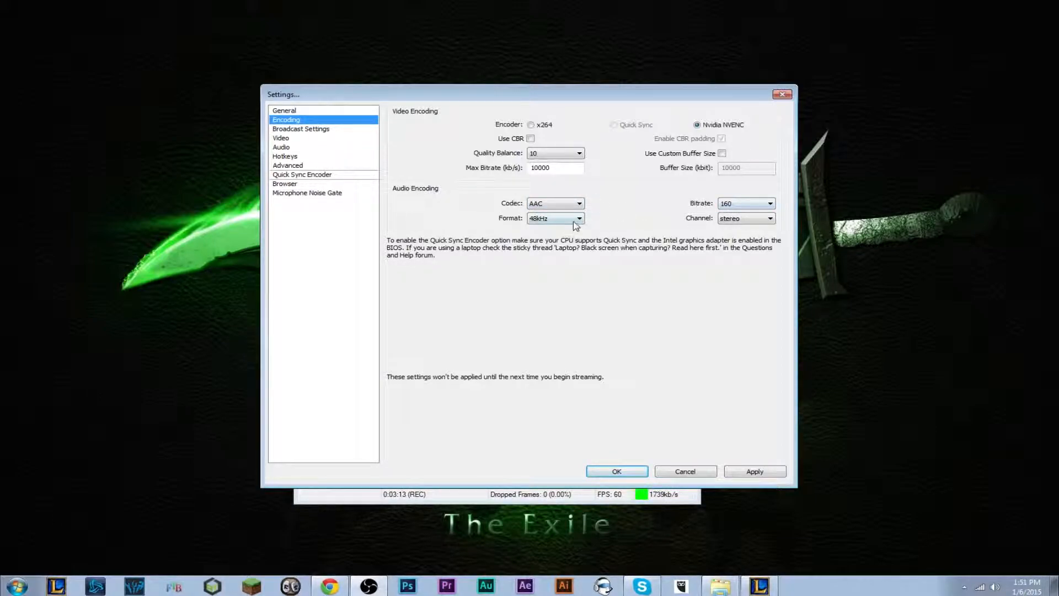
pyautogui.click(749, 219)
pyautogui.click(751, 227)
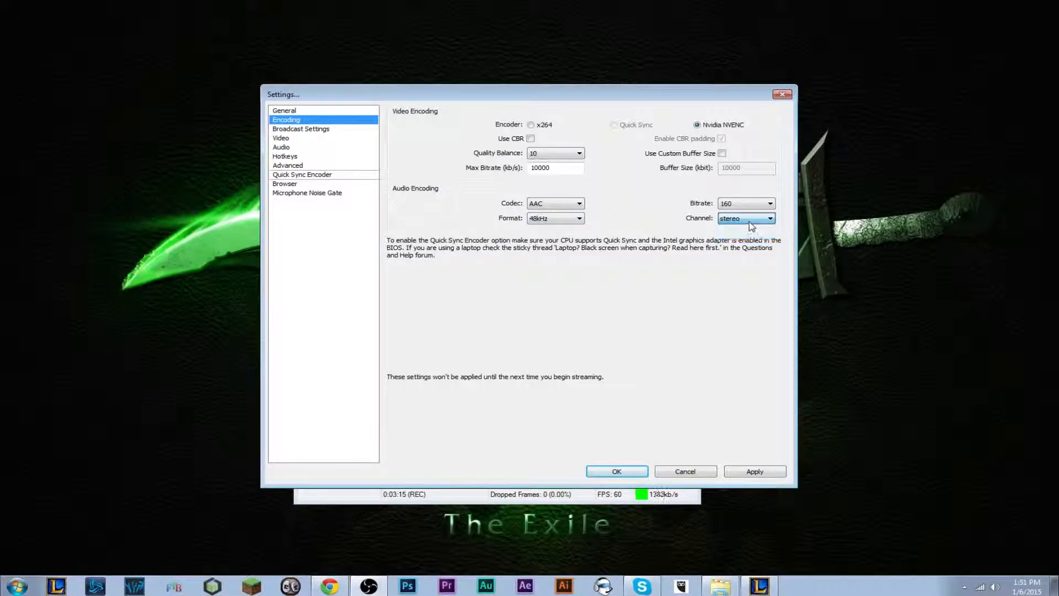
pyautogui.click(303, 132)
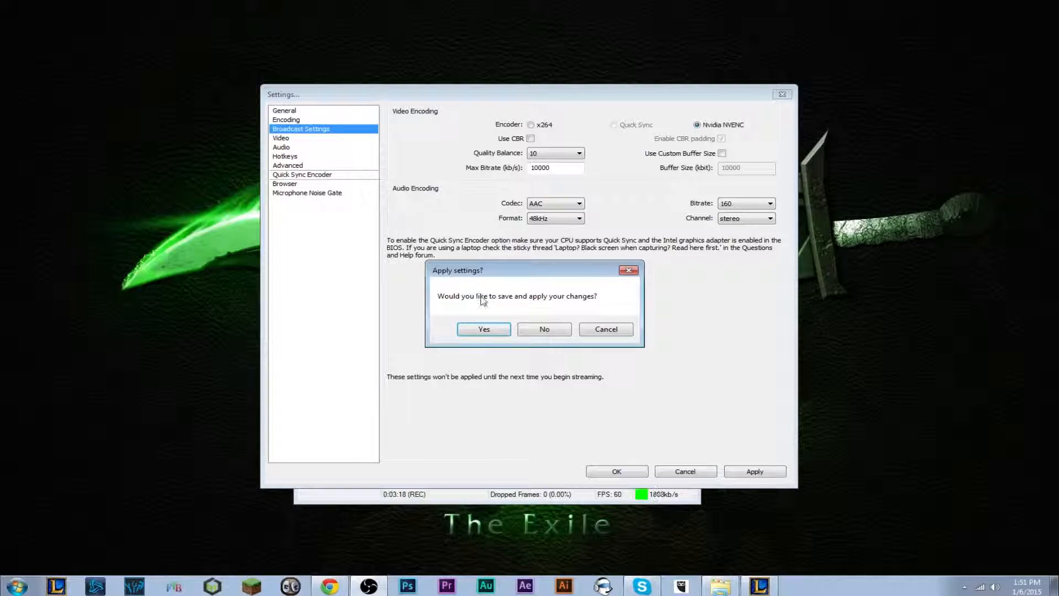
pyautogui.click(489, 327)
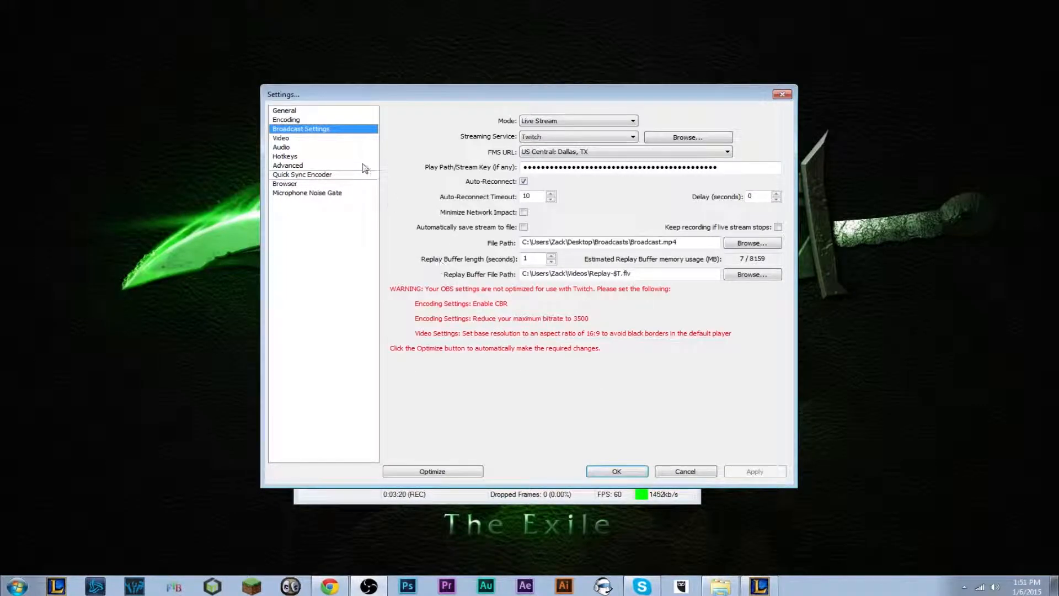
# - Examine the recording file path in the broadcast settings, including its save folder and the file name part
pyautogui.click(309, 140)
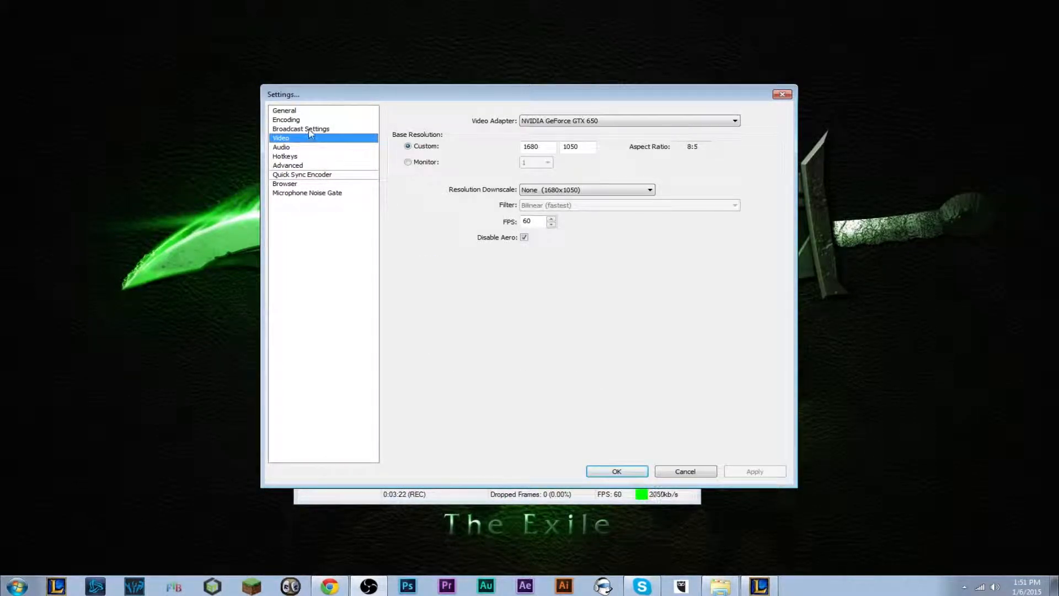
pyautogui.click(310, 131)
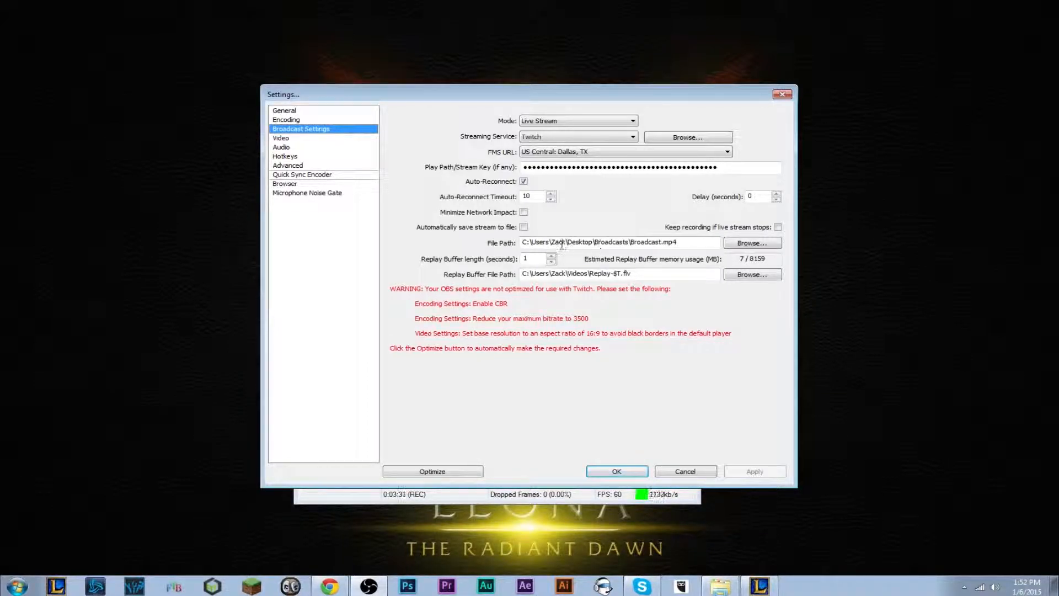
pyautogui.click(749, 245)
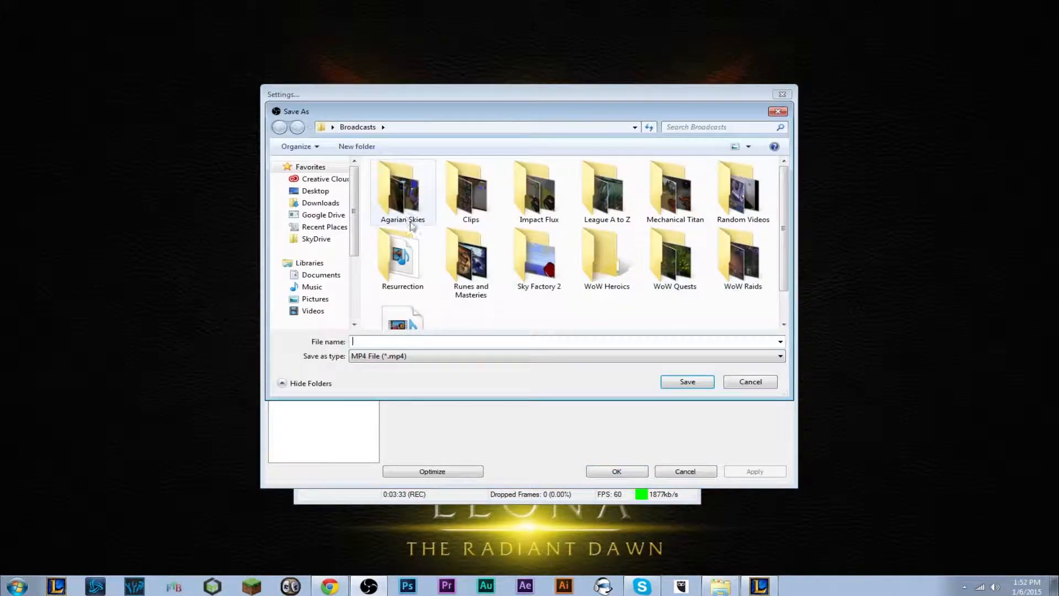
pyautogui.click(775, 112)
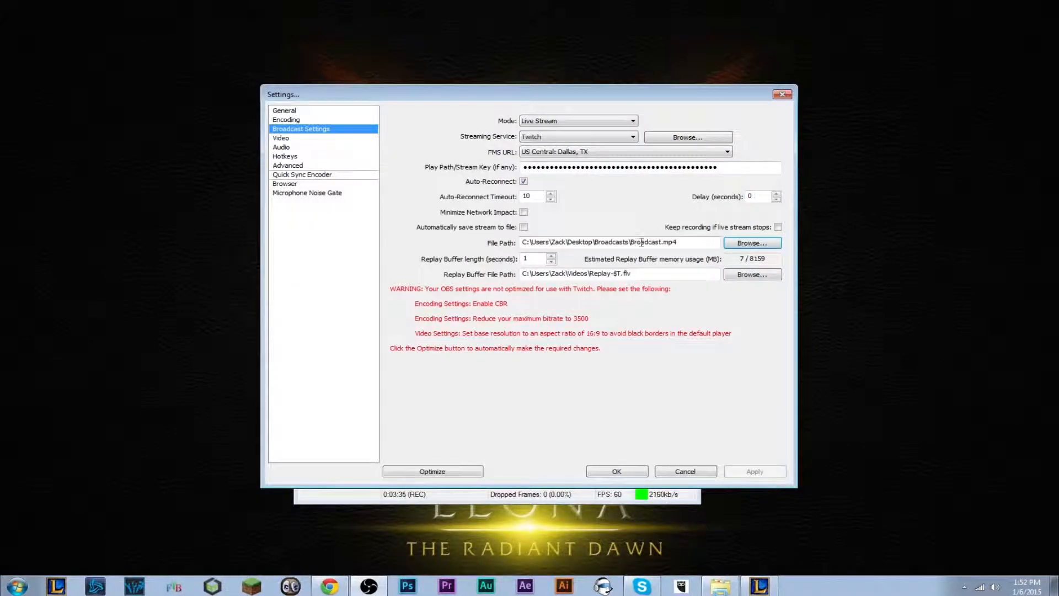
pyautogui.moveTo(681, 241); pyautogui.dragTo(630, 241)
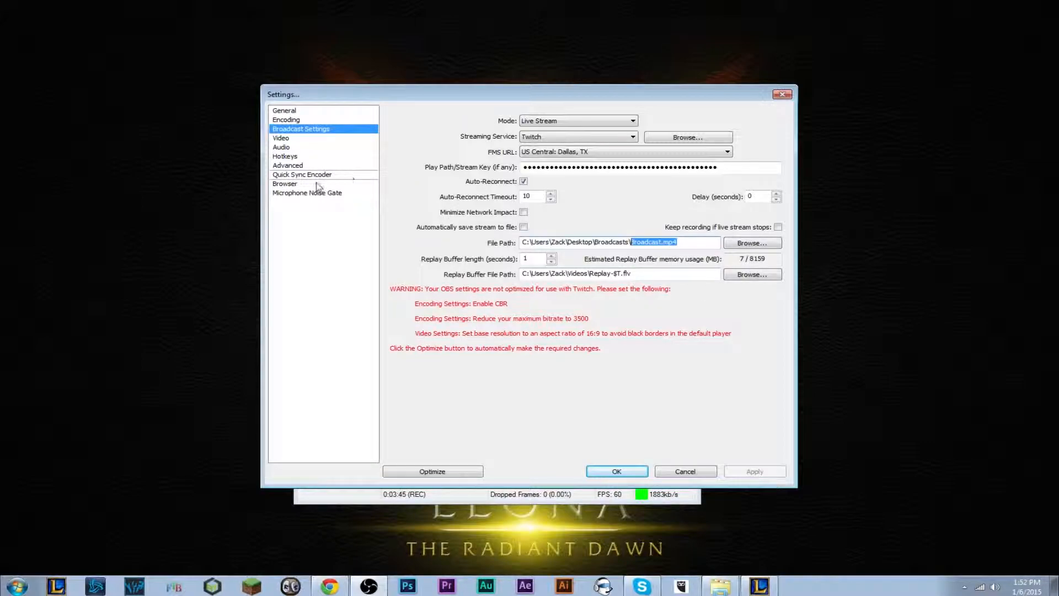
# - Examine the video adapter and resolution downscale options in the video settings
pyautogui.click(298, 139)
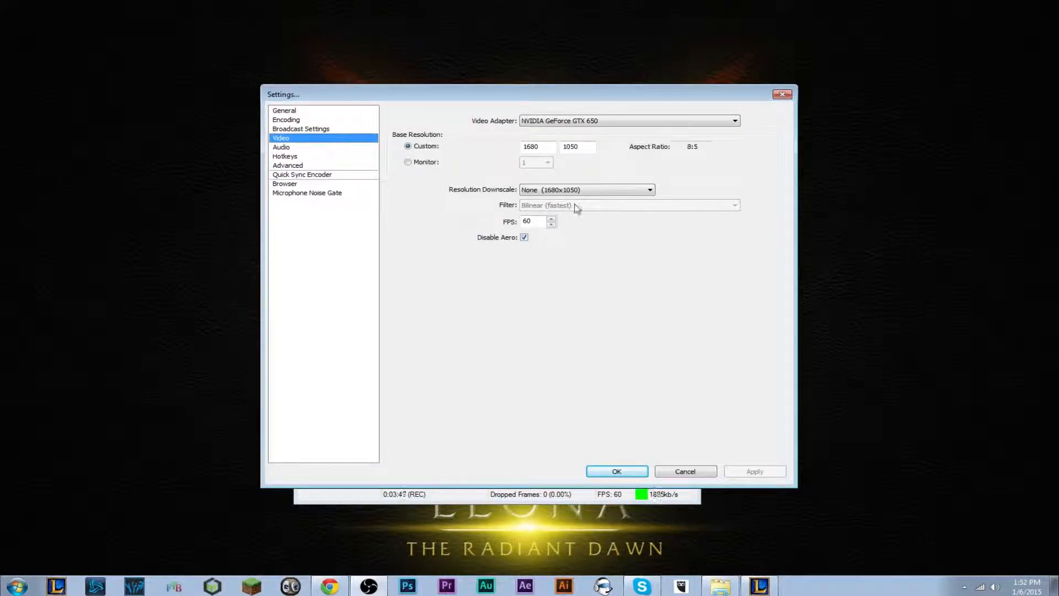
pyautogui.click(669, 121)
pyautogui.click(669, 121)
pyautogui.click(668, 121)
pyautogui.click(669, 122)
pyautogui.click(601, 190)
pyautogui.click(600, 189)
# - Choose Speakers (High Definition Audio Device) as the desktop audio device and check the available microphone devices
pyautogui.click(334, 147)
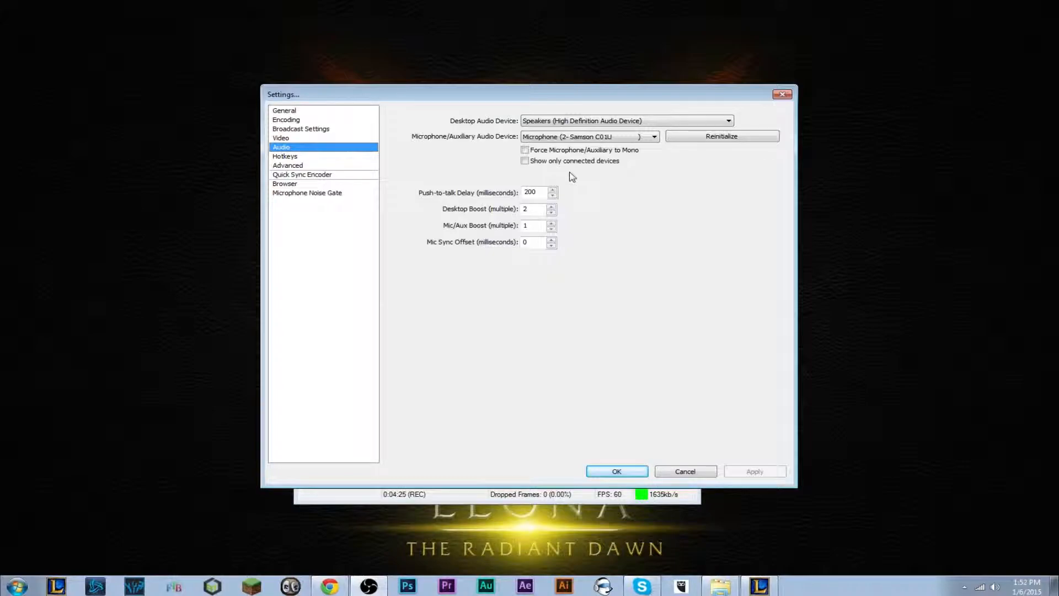
pyautogui.click(692, 121)
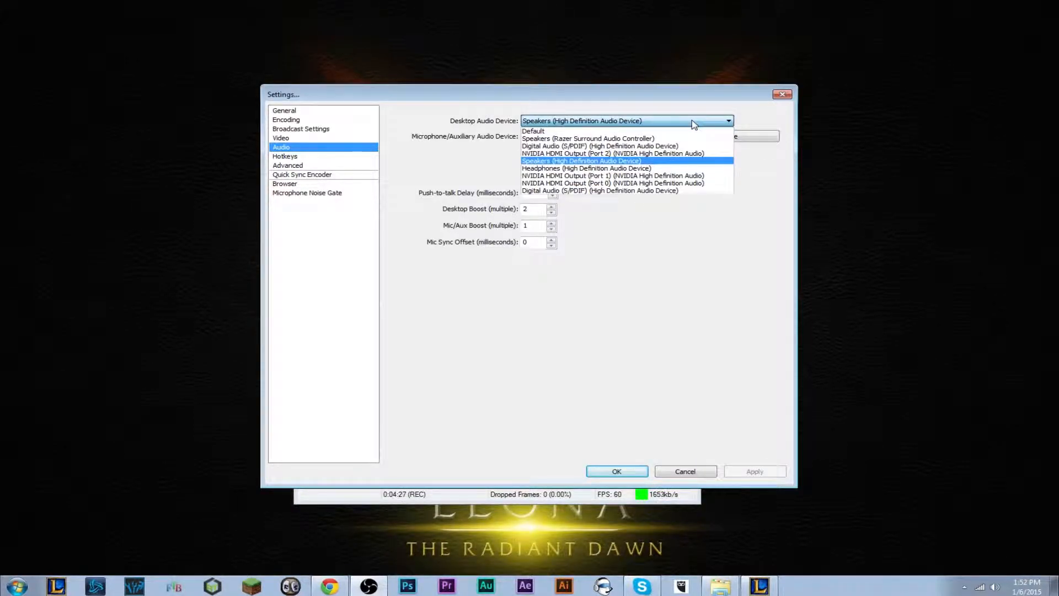
pyautogui.click(692, 121)
pyautogui.click(693, 121)
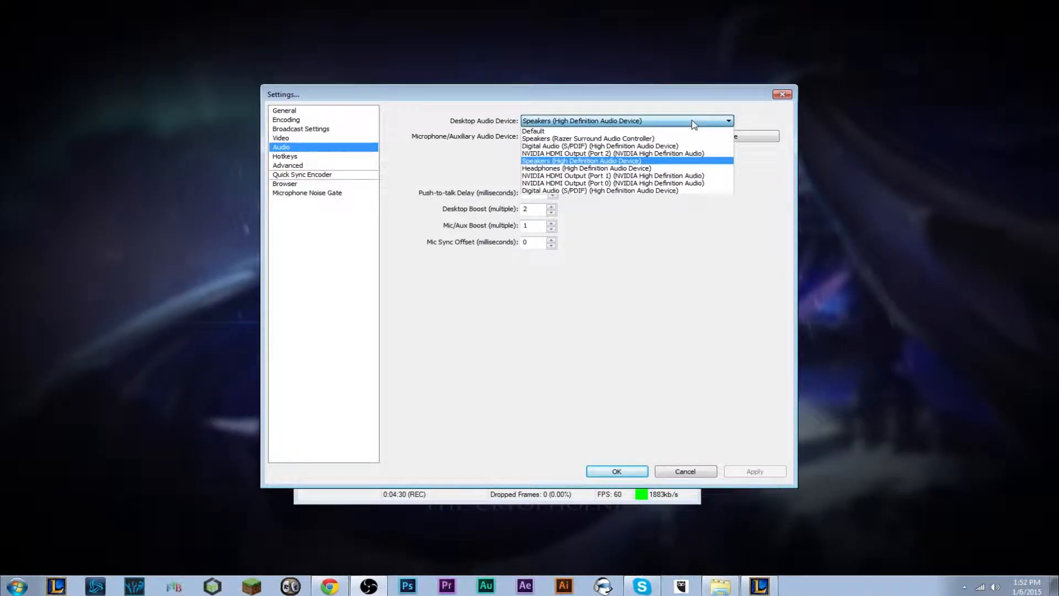
pyautogui.click(694, 161)
pyautogui.click(654, 137)
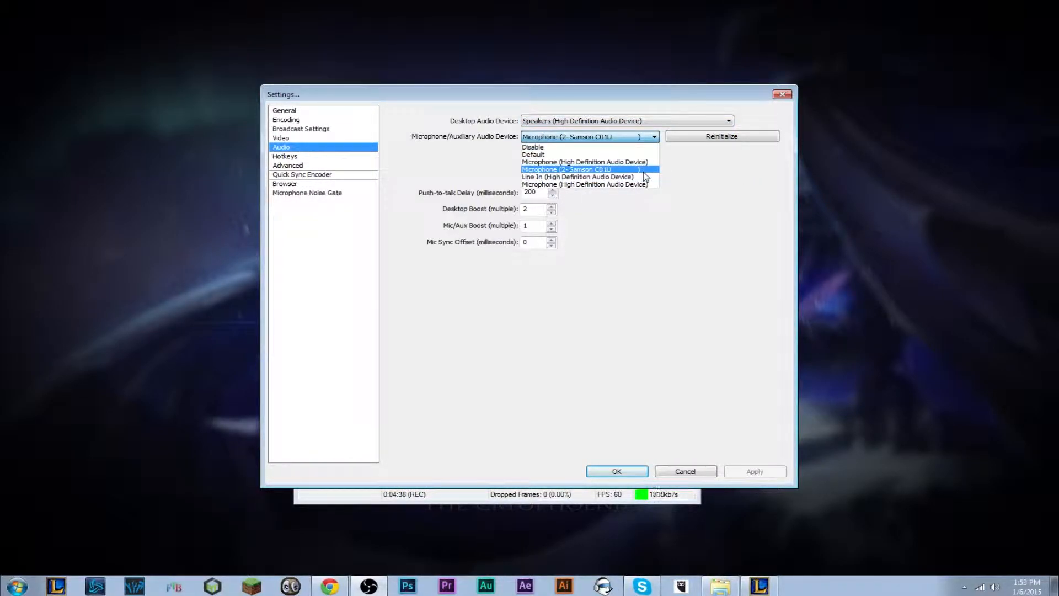
pyautogui.click(658, 138)
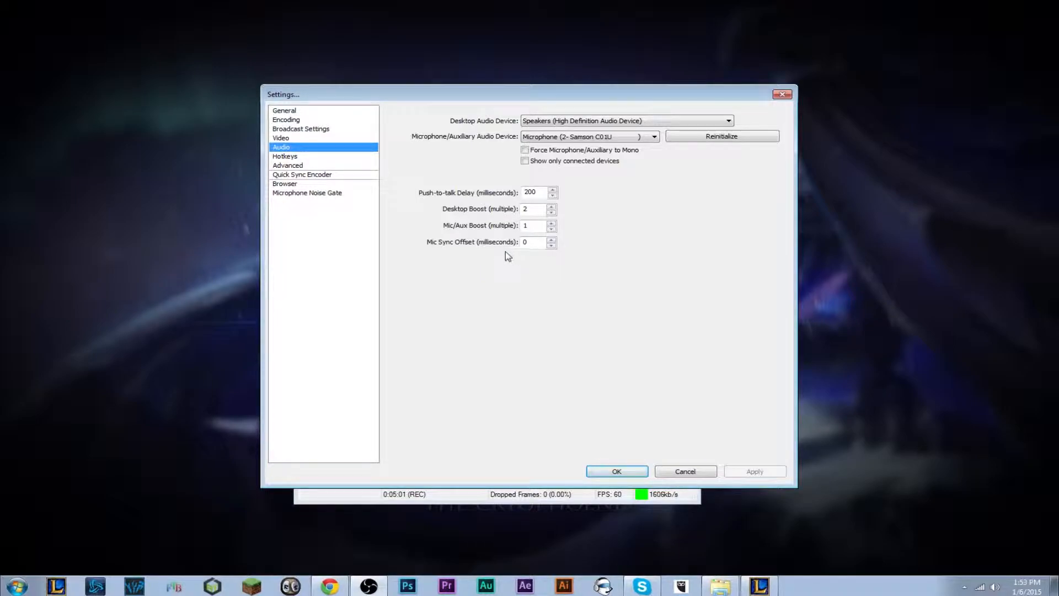
# - Review the hotkey, advanced, Quick Sync, browser and microphone noise gate settings, and close the settings
pyautogui.click(324, 158)
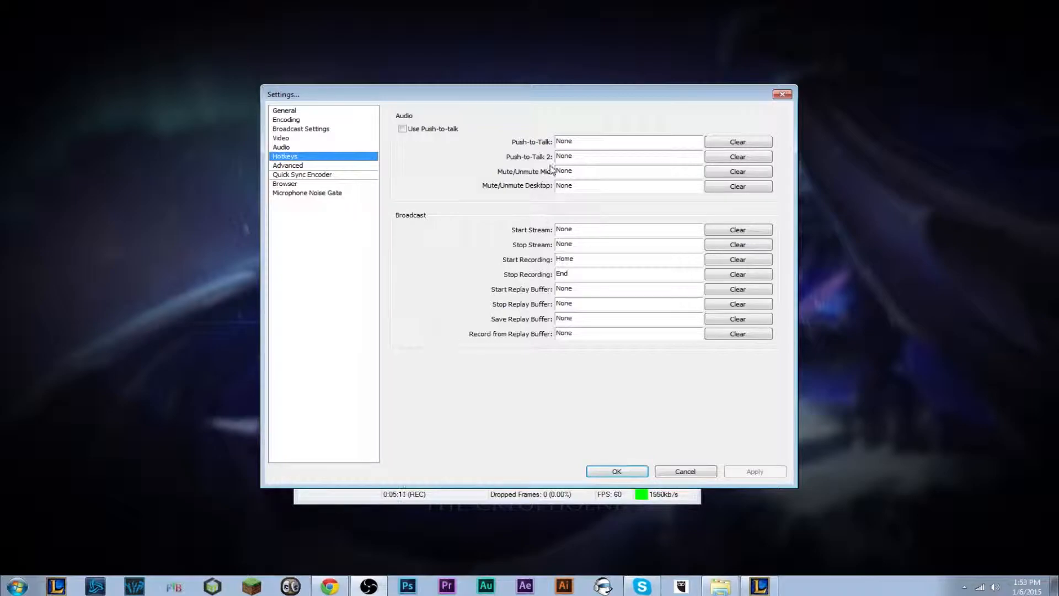
pyautogui.click(335, 166)
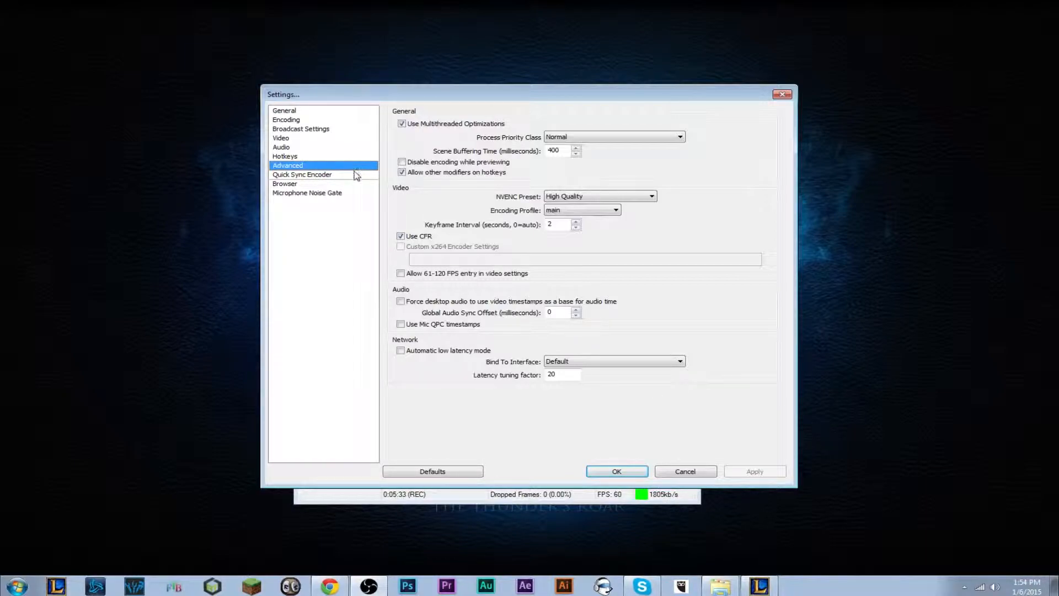
pyautogui.click(331, 176)
pyautogui.click(324, 186)
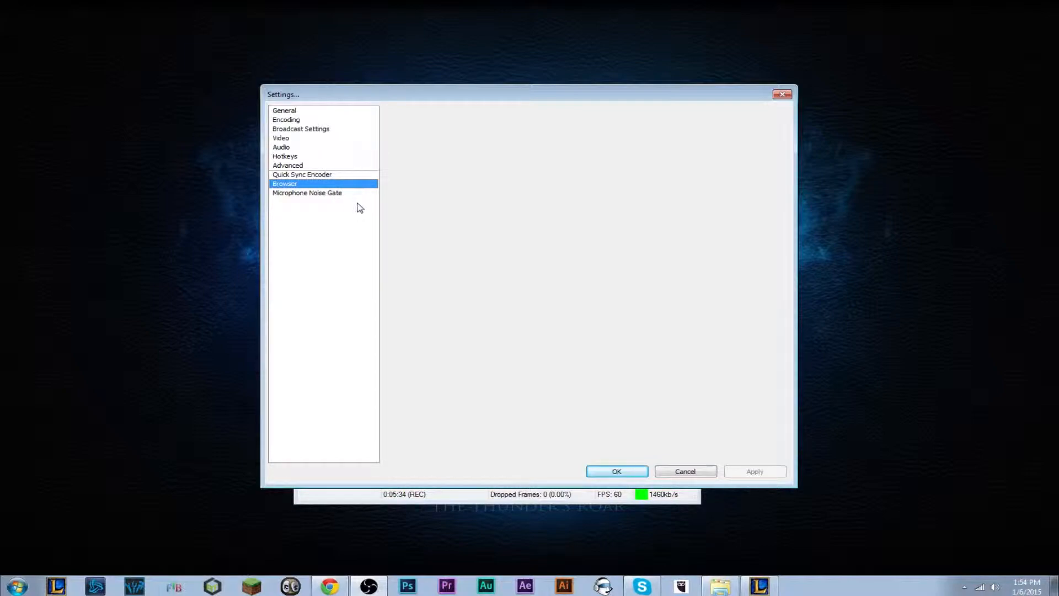
pyautogui.click(319, 193)
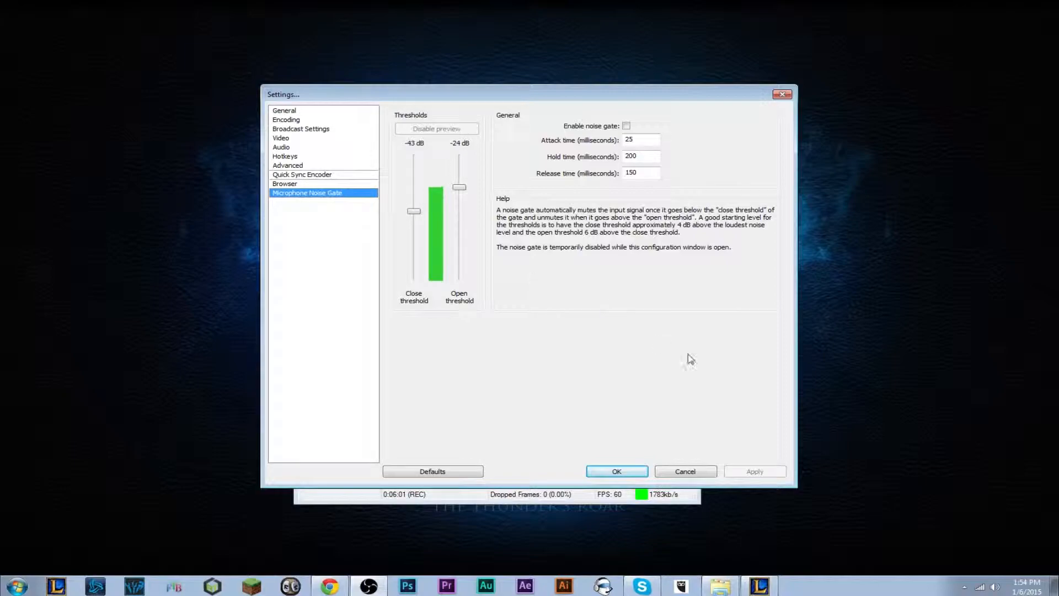
pyautogui.click(638, 470)
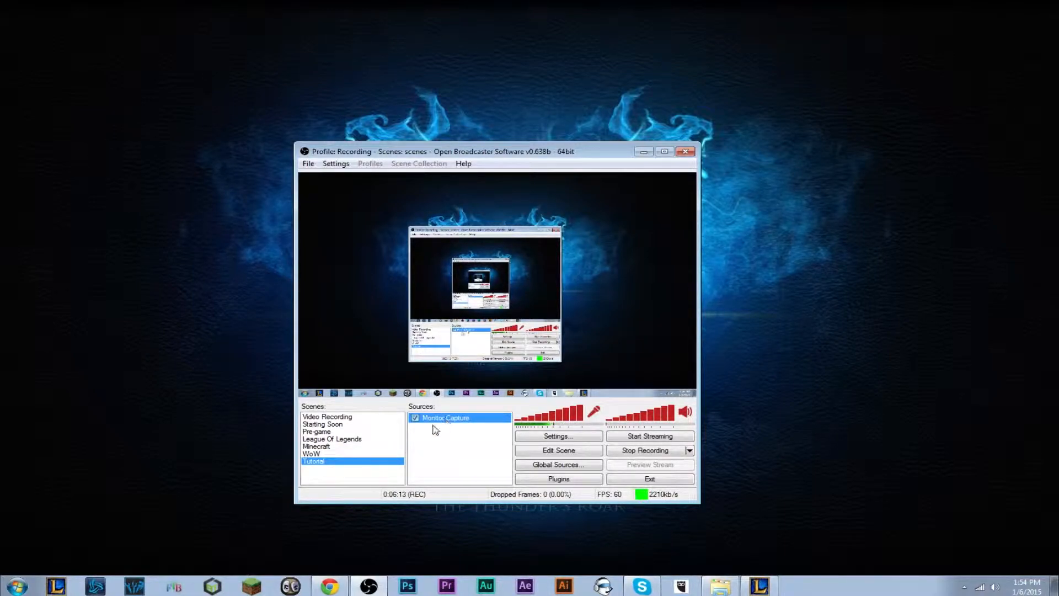
# - Add a new scene named Tutorial Scene
pyautogui.rightClick(331, 479)
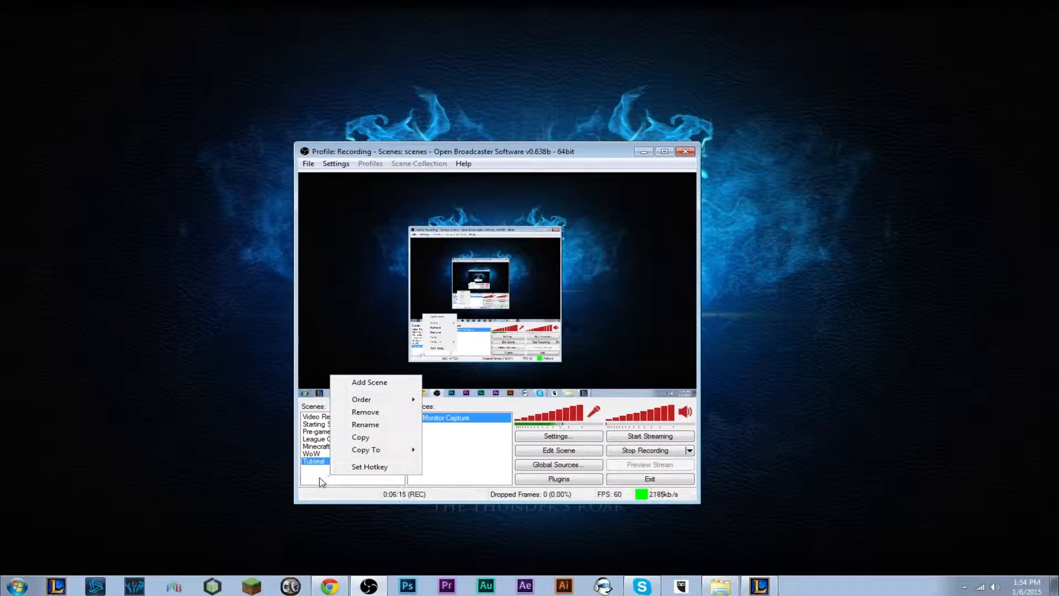
pyautogui.click(385, 383)
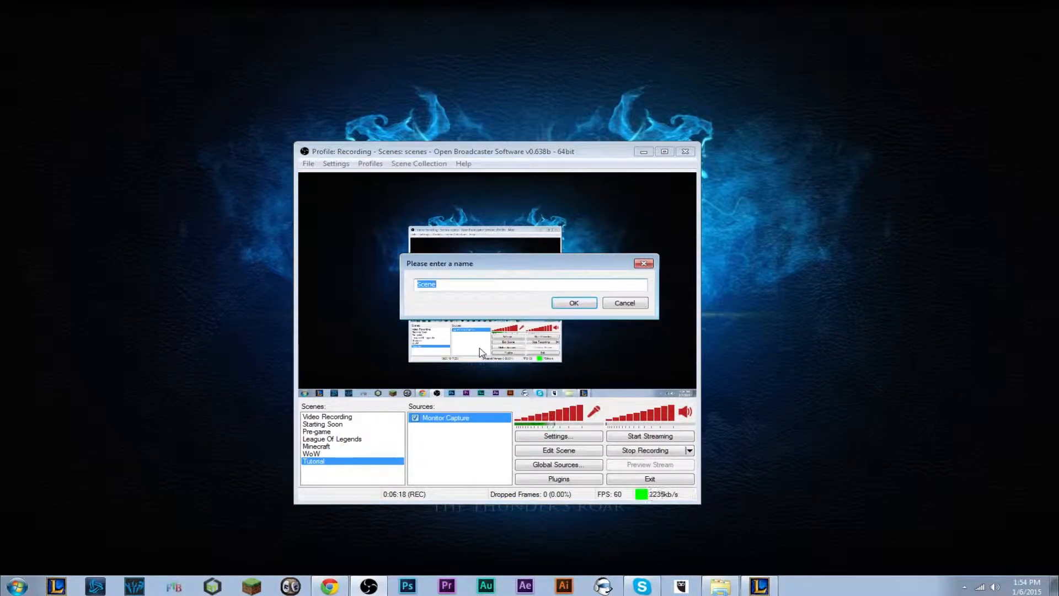
pyautogui.write('Tu')
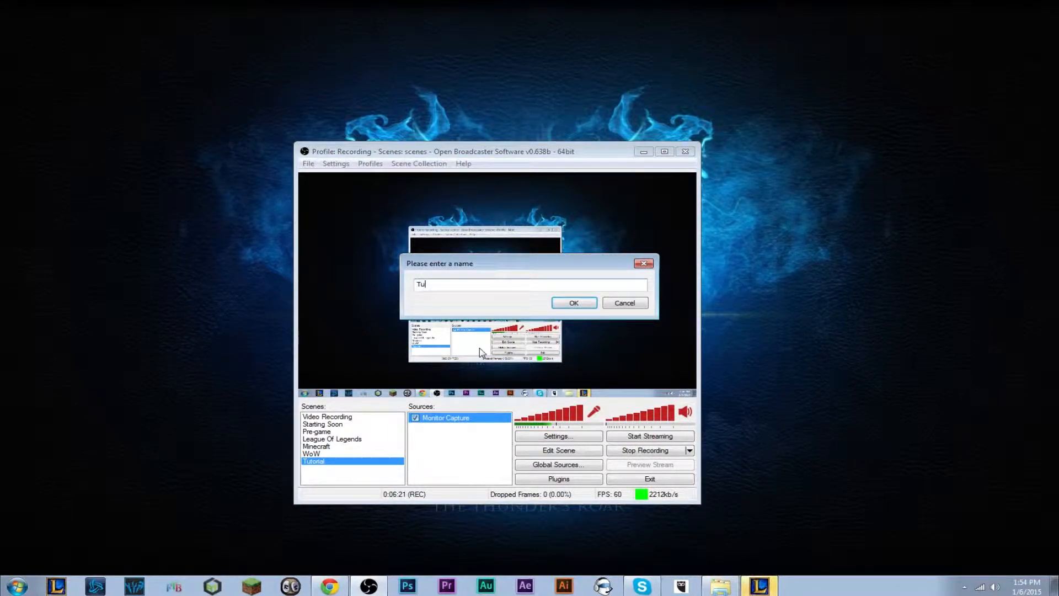
pyautogui.write('torial Se')
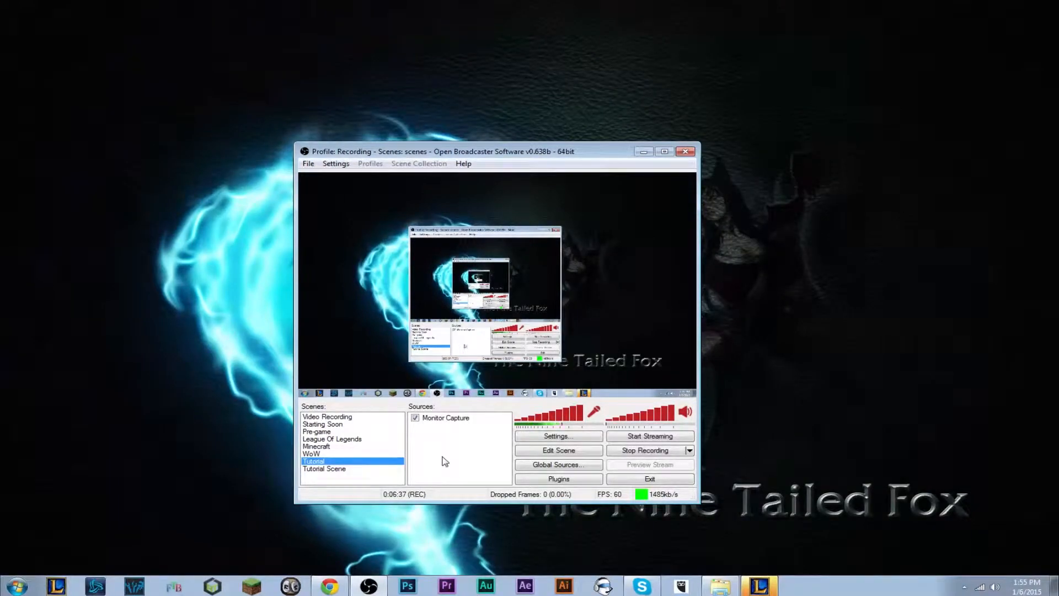
# - Check which source types can be added, and open the properties of the Tutorial scene's Monitor Capture source
pyautogui.click(472, 465)
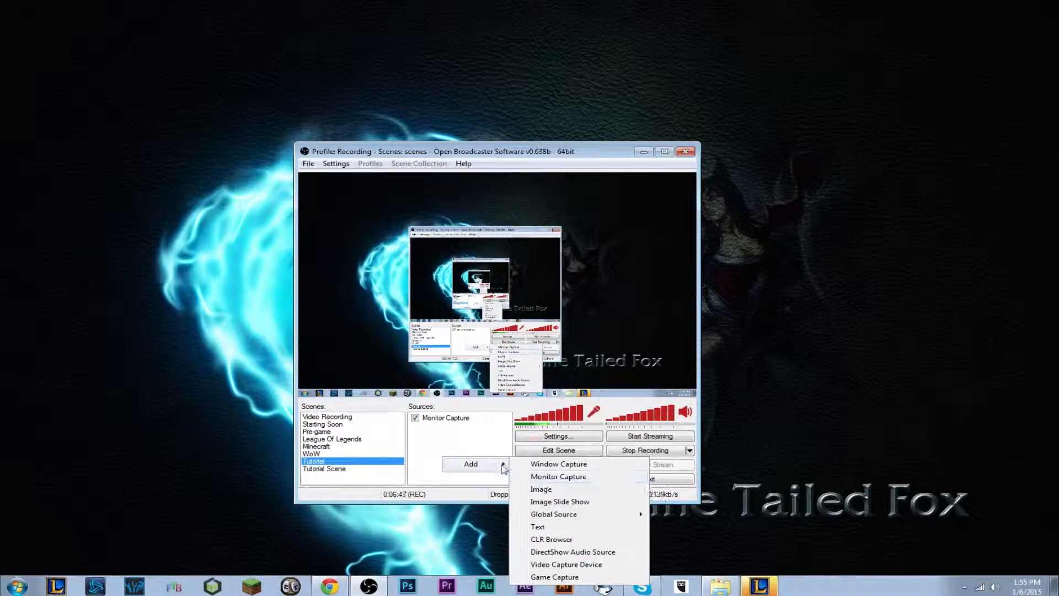
pyautogui.click(464, 442)
pyautogui.click(450, 419)
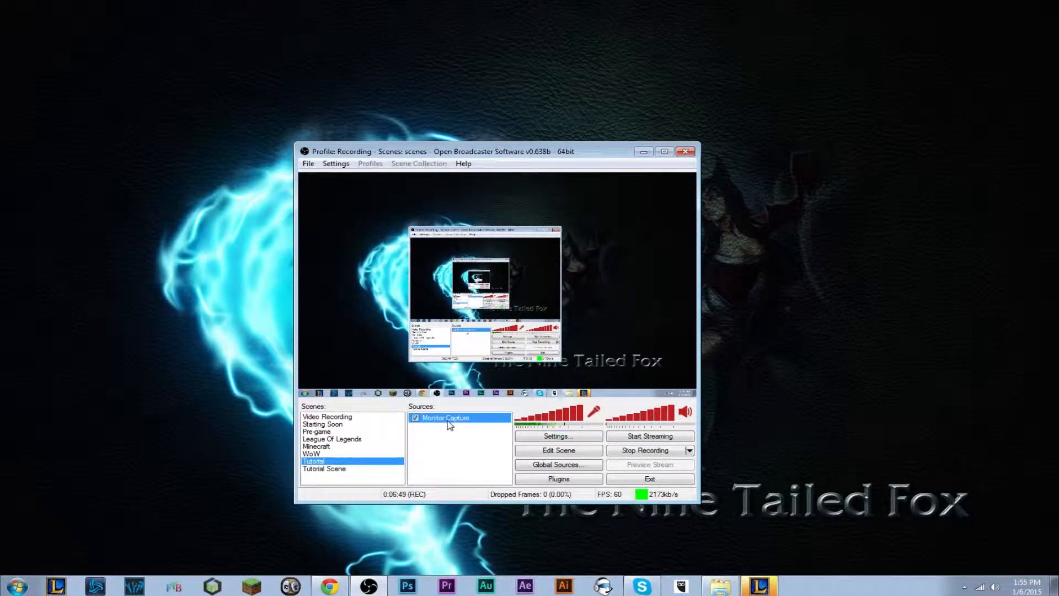
pyautogui.rightClick(448, 421)
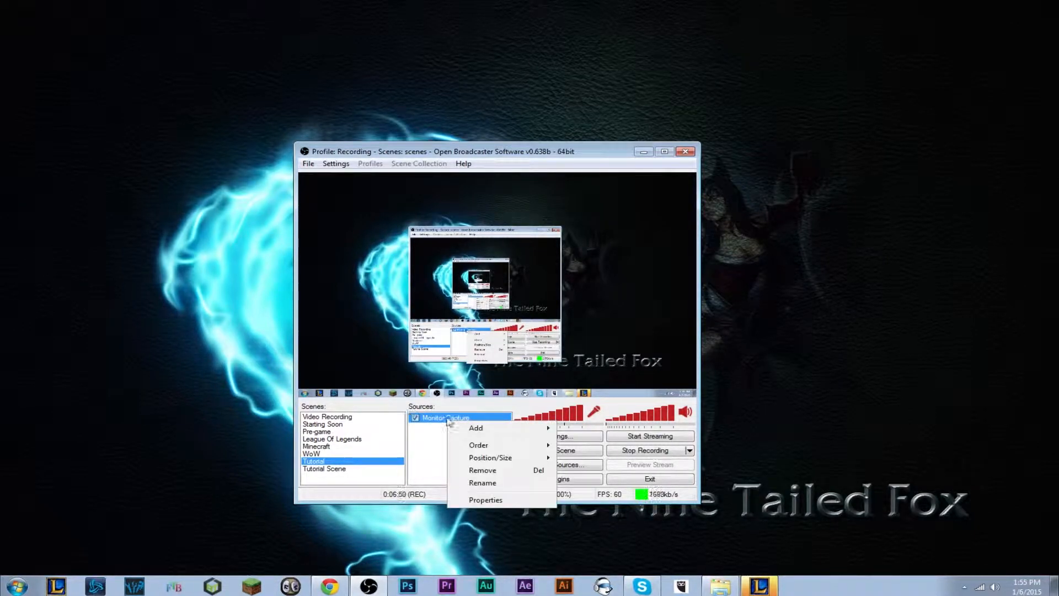
pyautogui.click(519, 499)
pyautogui.moveTo(548, 126); pyautogui.dragTo(521, 128)
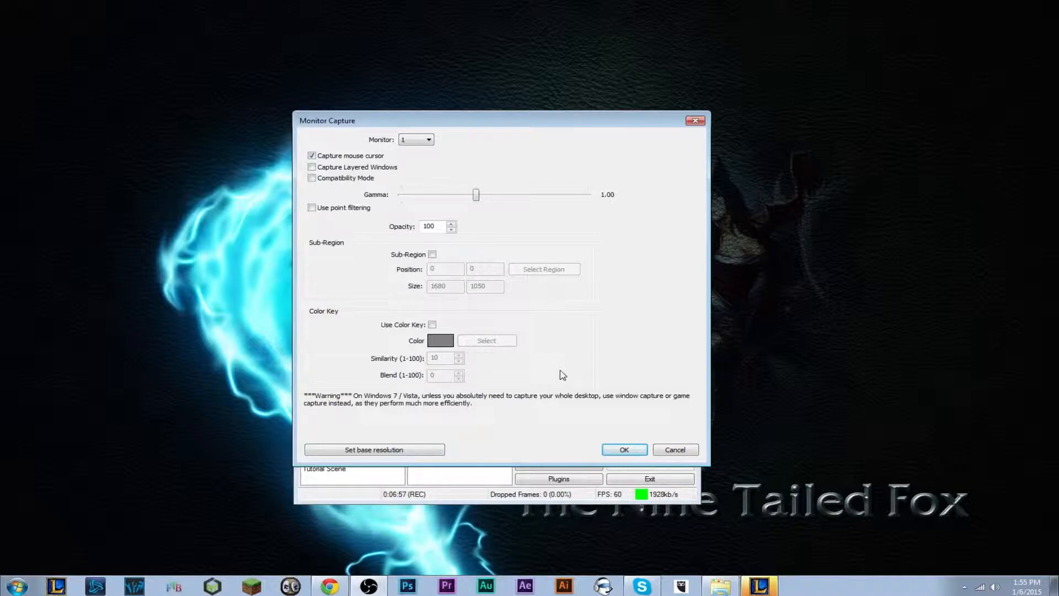
pyautogui.moveTo(503, 122); pyautogui.dragTo(616, 106)
# - Check the Monitor Capture monitor choices, then enable a sub-region at position 0, 148 with size 1680 x 755 and apply it
pyautogui.click(546, 116)
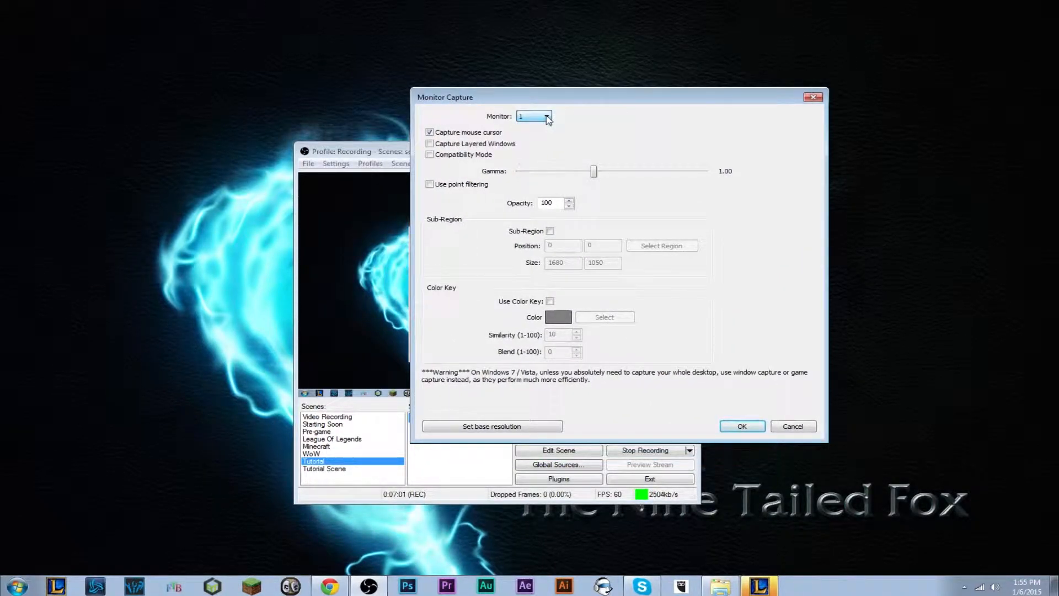
pyautogui.click(547, 117)
pyautogui.click(550, 232)
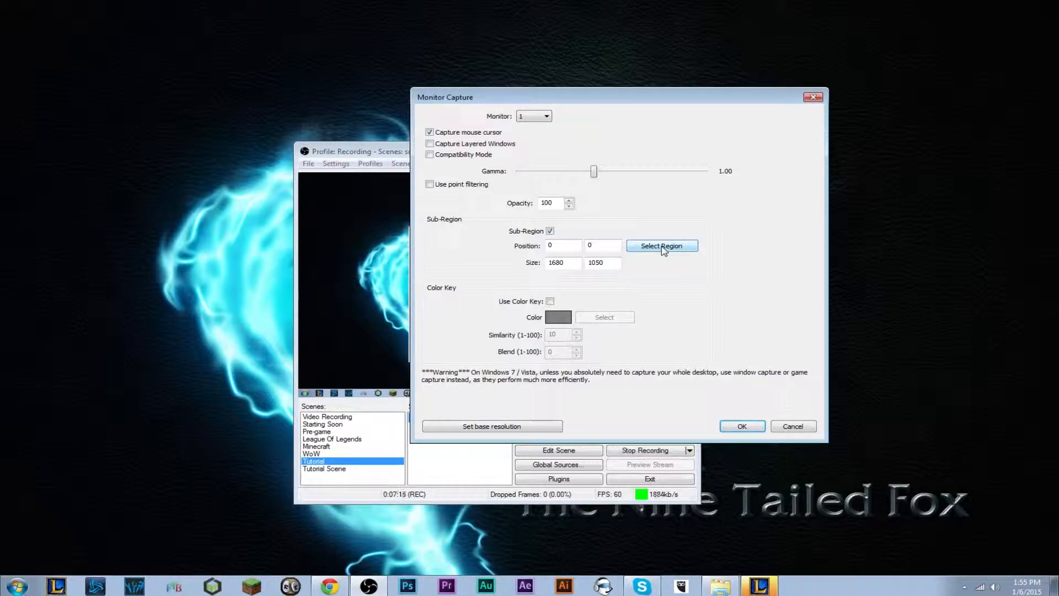
pyautogui.click(662, 246)
pyautogui.moveTo(1035, 3); pyautogui.dragTo(903, 168)
pyautogui.moveTo(618, 482); pyautogui.dragTo(664, 376)
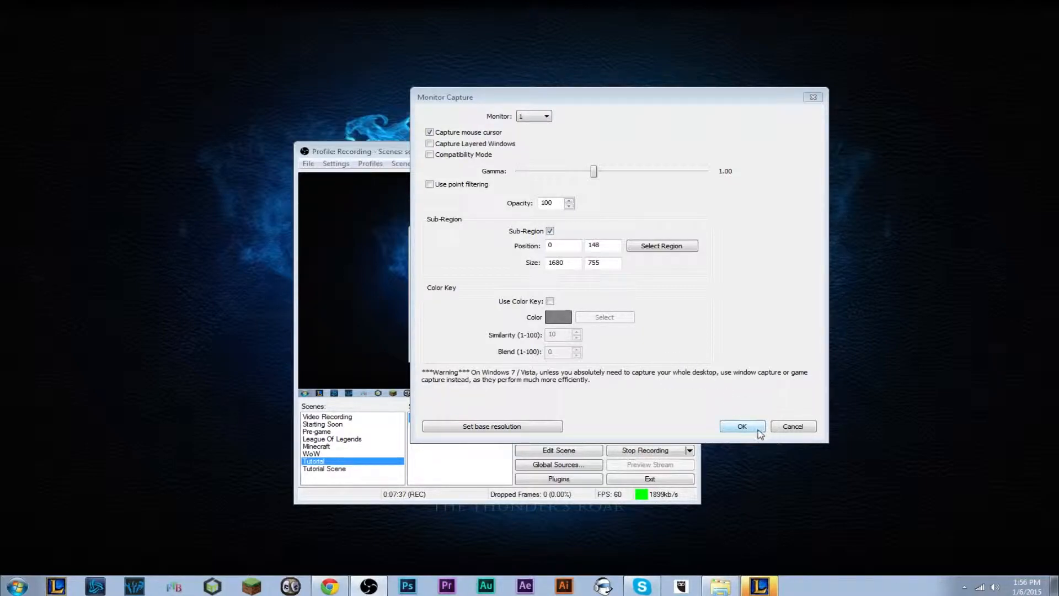
pyautogui.click(743, 426)
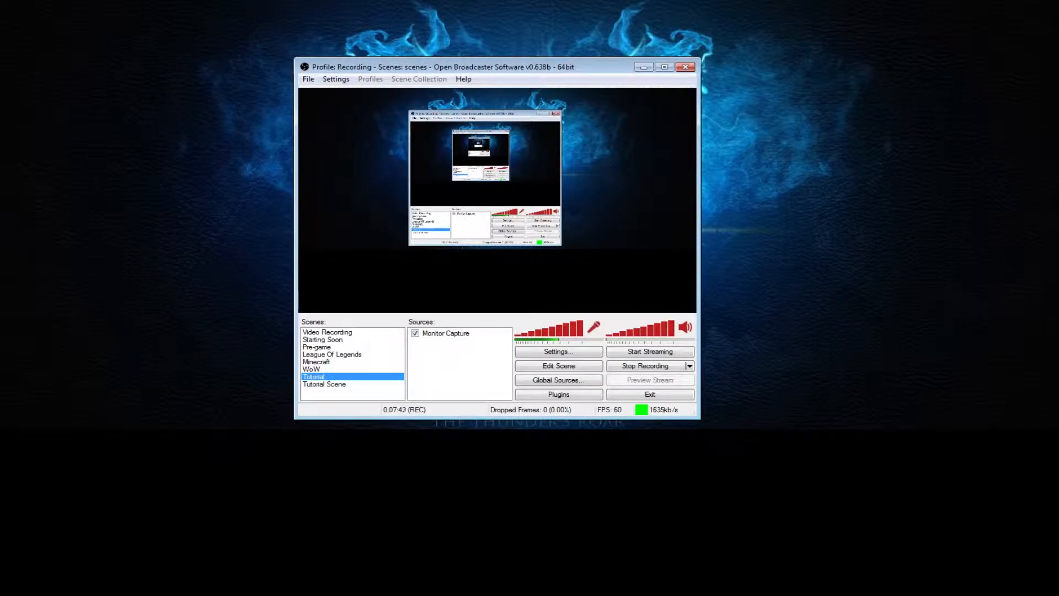
# - Add a Game Capture source to the Tutorial scene that captures the application [LolClient]: PVP.net Client
pyautogui.rightClick(445, 365)
pyautogui.moveTo(501, 380)
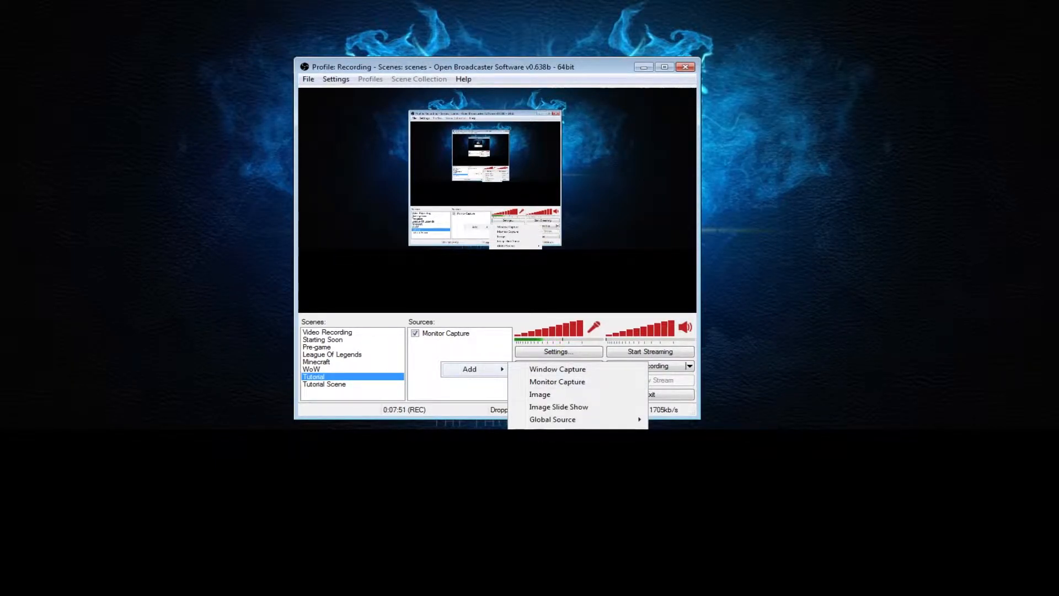
pyautogui.click(553, 458)
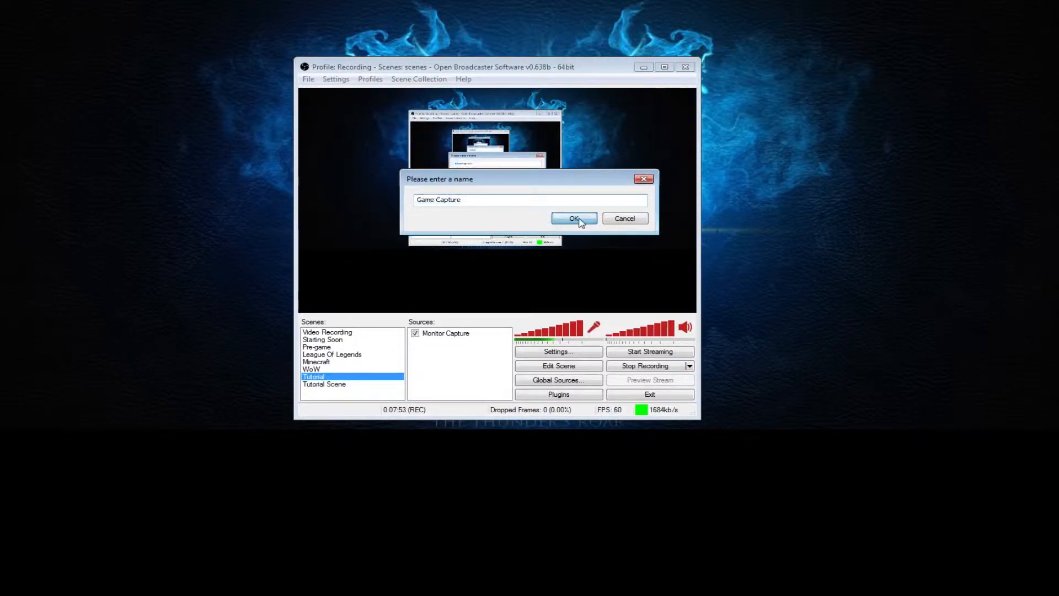
pyautogui.click(573, 218)
pyautogui.click(496, 127)
pyautogui.click(507, 145)
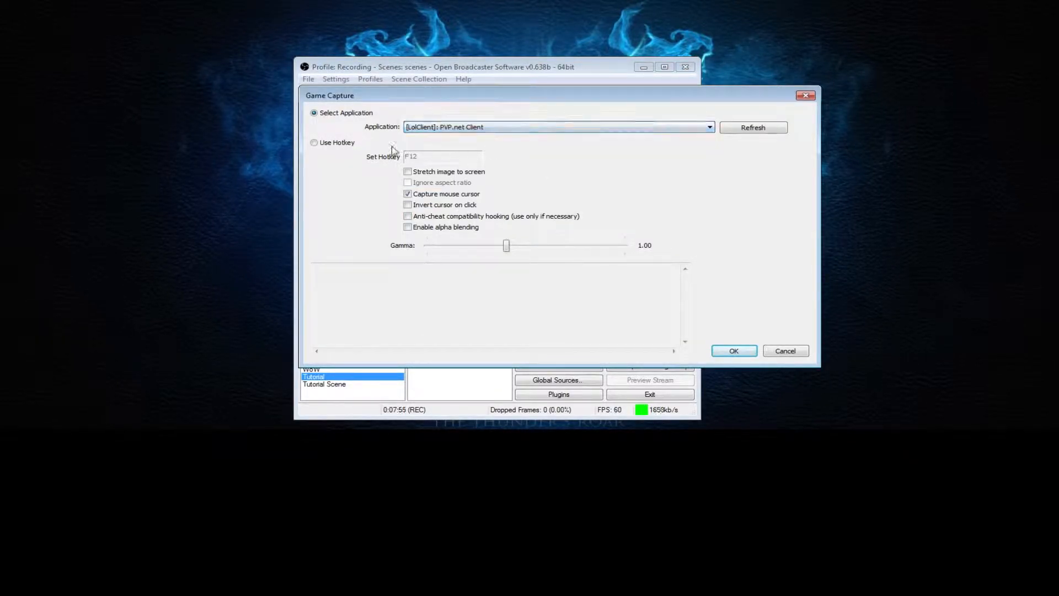
pyautogui.click(735, 352)
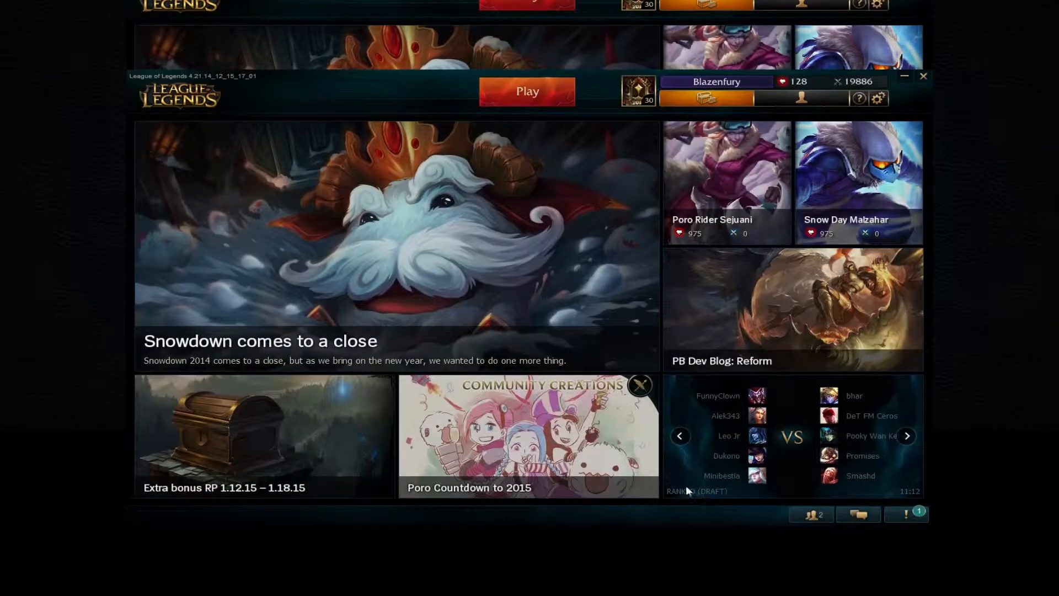
# - Check the notifications and friend list in the League of Legends client, and minimize the client
pyautogui.hotkey('alt', 'Tab')
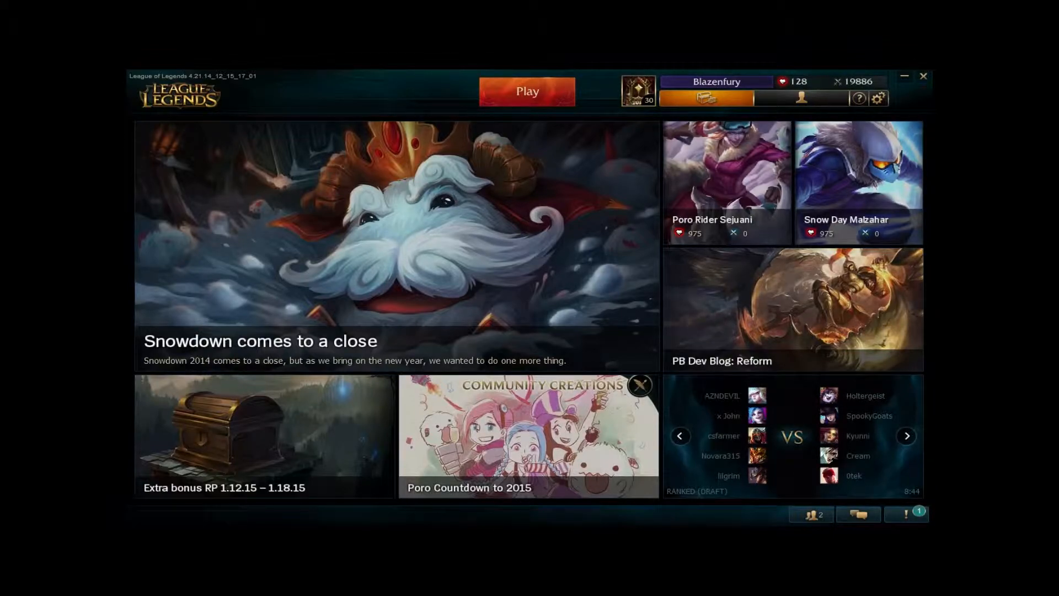
pyautogui.click(906, 516)
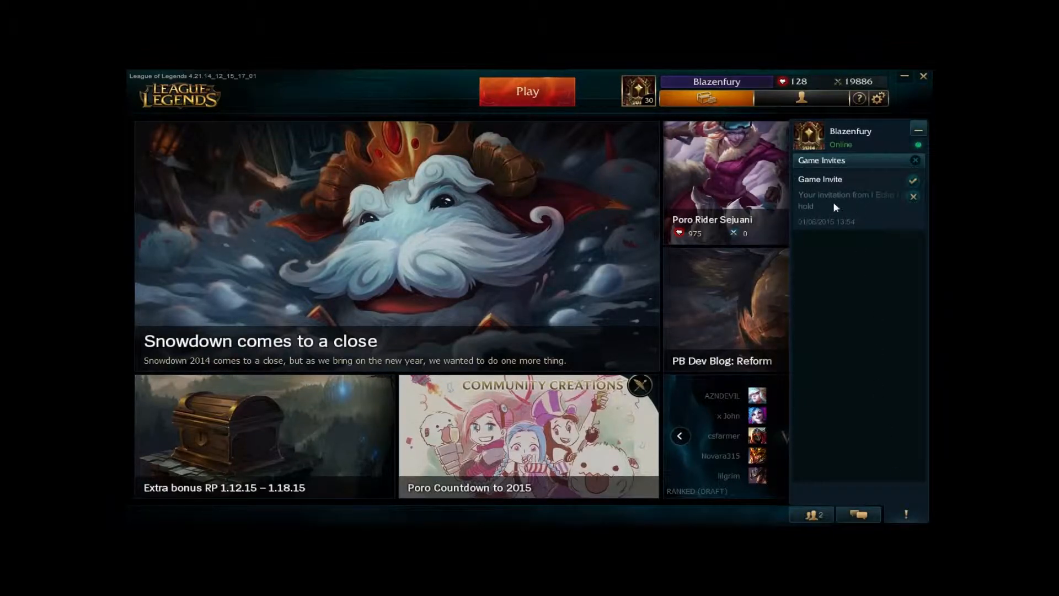
pyautogui.moveTo(828, 198)
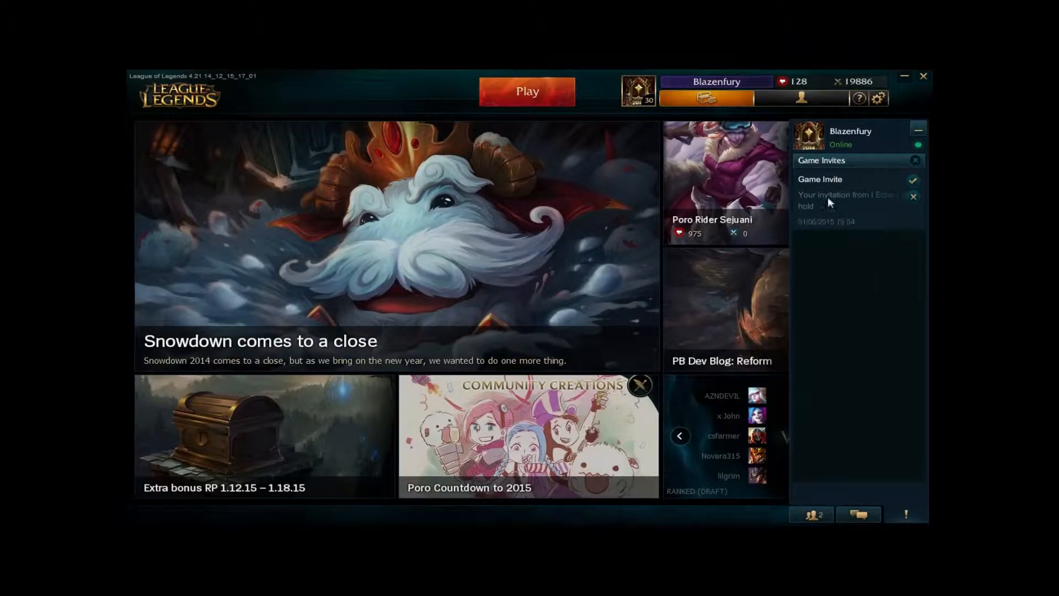
pyautogui.click(822, 516)
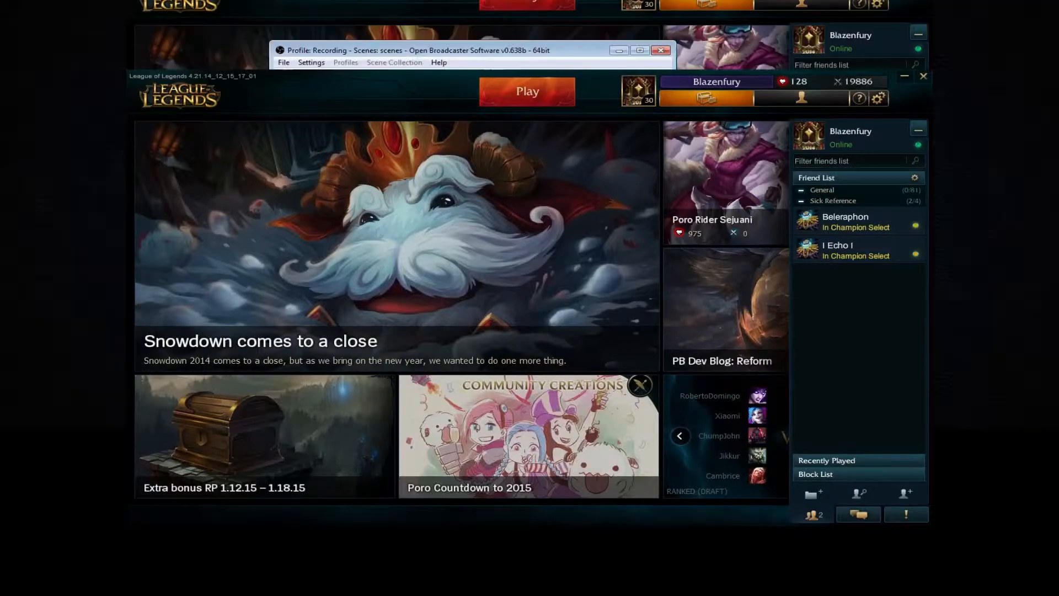
pyautogui.click(905, 76)
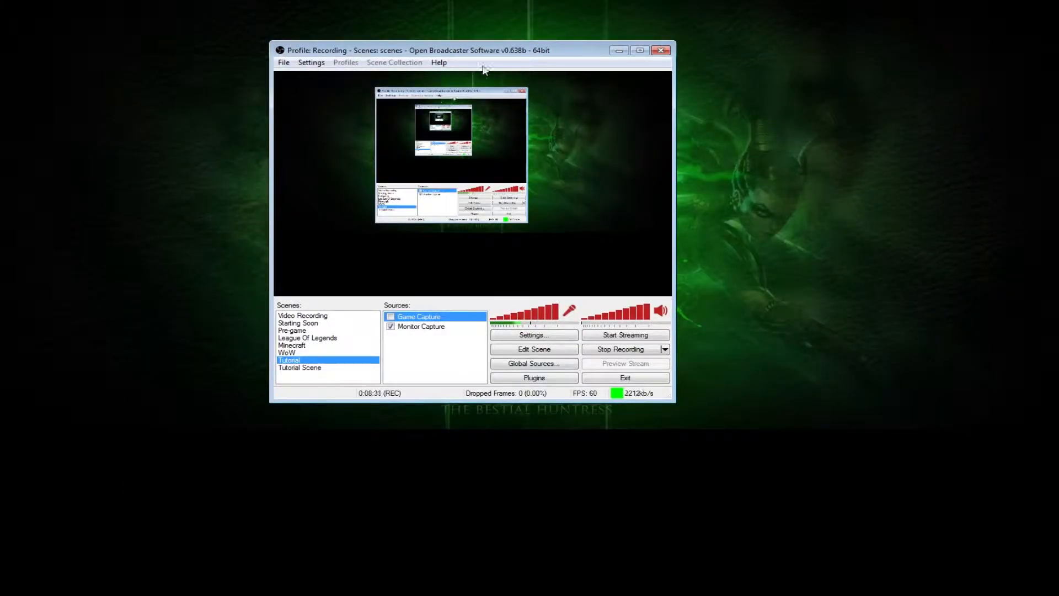
# - Review the Game Capture source's properties and close them
pyautogui.moveTo(510, 59); pyautogui.dragTo(567, 95)
pyautogui.rightClick(485, 356)
pyautogui.click(523, 433)
pyautogui.moveTo(569, 127); pyautogui.dragTo(704, 78)
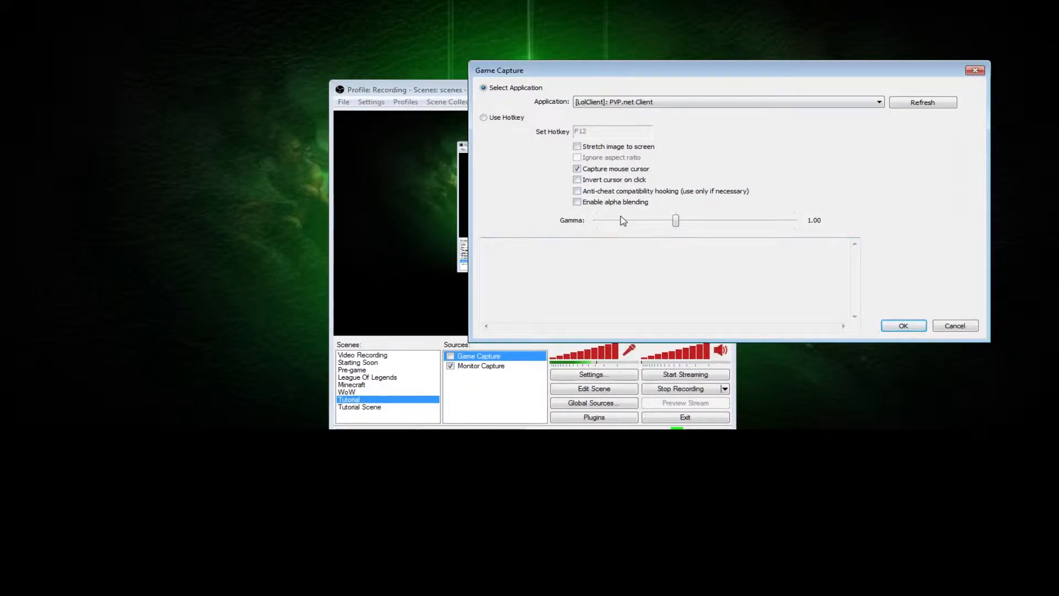
pyautogui.moveTo(740, 76); pyautogui.dragTo(551, 56)
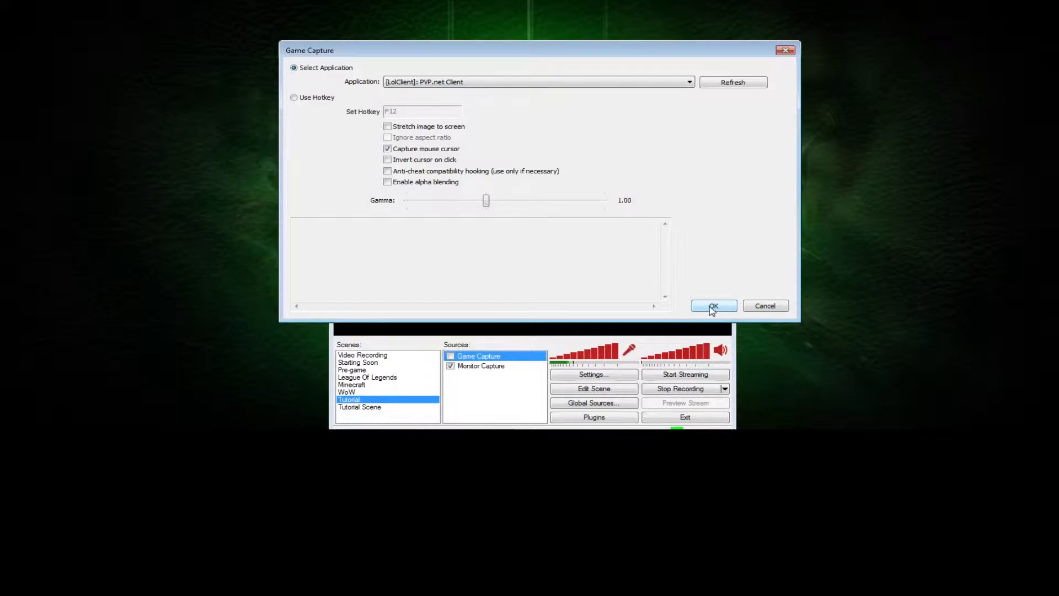
pyautogui.click(713, 306)
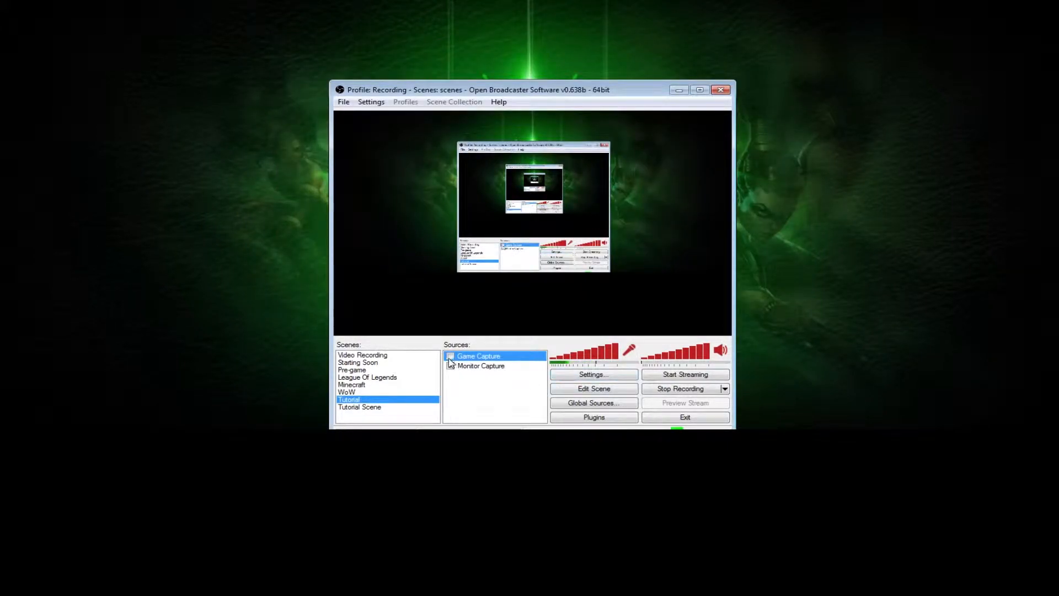
# - Add a Video Capture Device source using the Logitech Webcam 250 to the Tutorial scene
pyautogui.rightClick(464, 386)
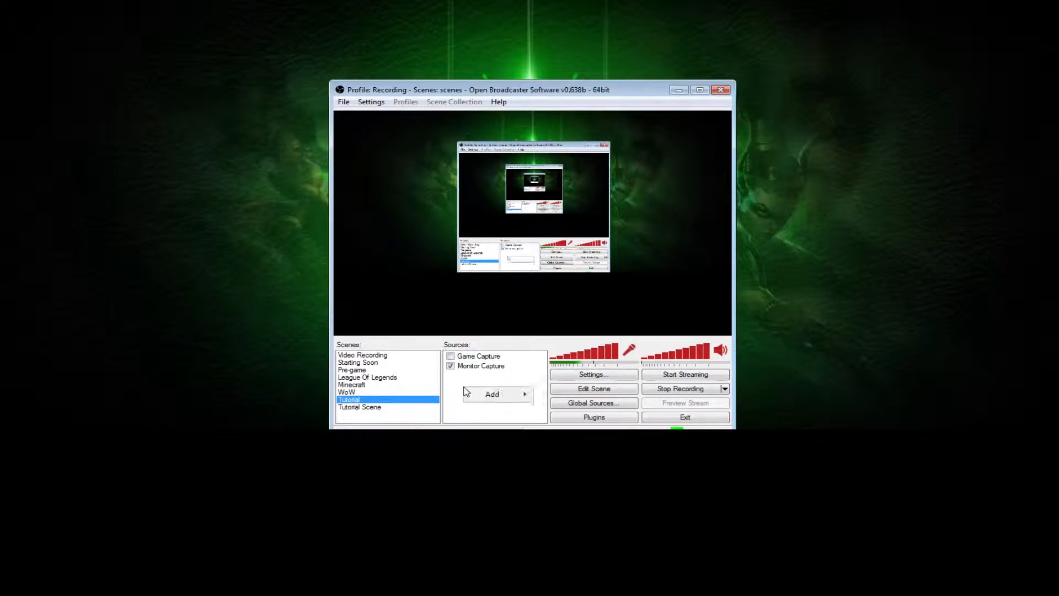
pyautogui.moveTo(491, 399)
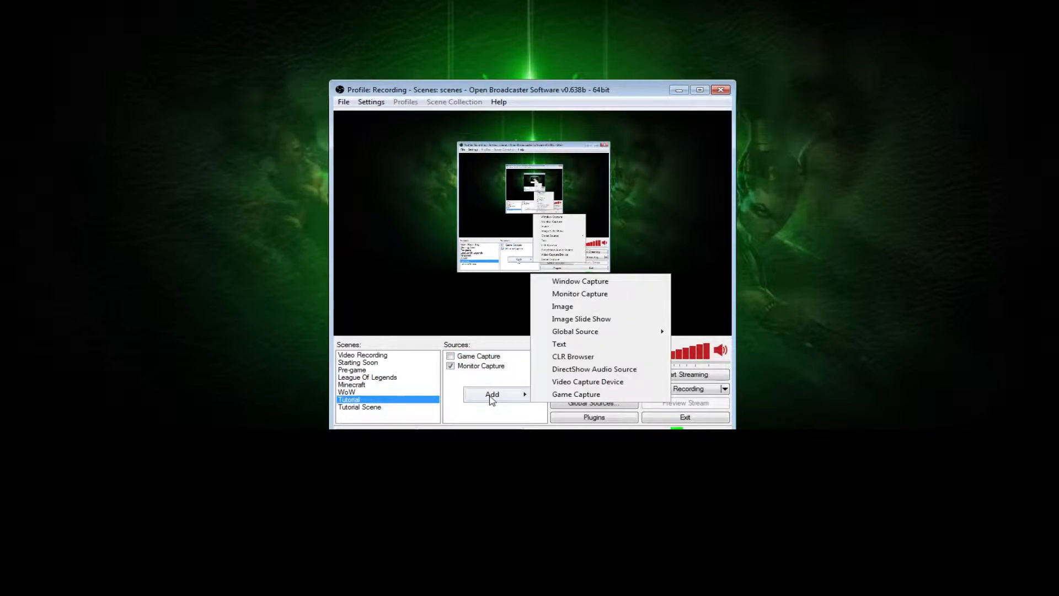
pyautogui.click(582, 382)
pyautogui.click(567, 220)
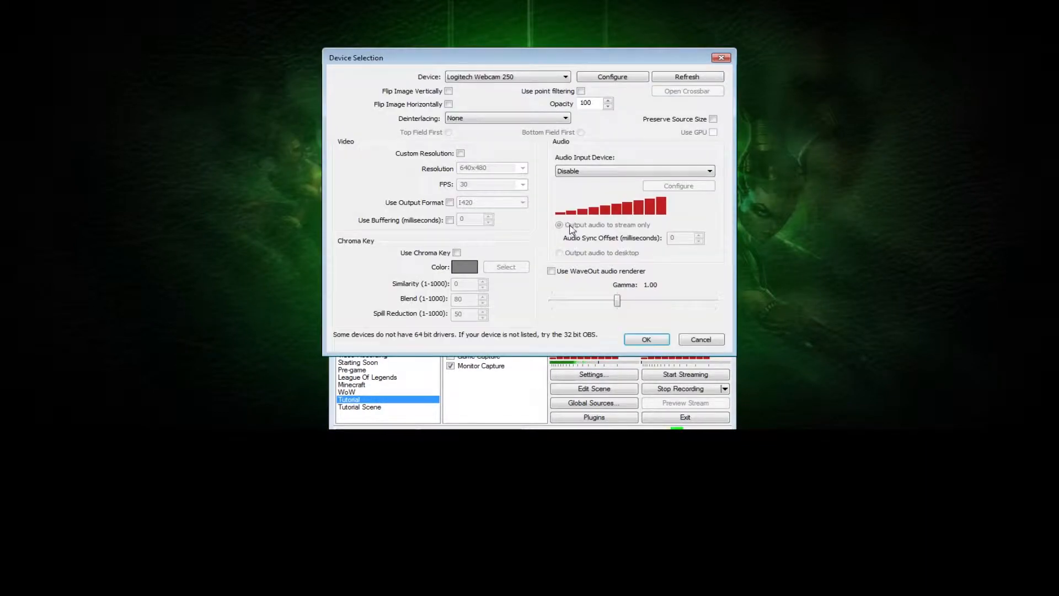
pyautogui.moveTo(620, 62); pyautogui.dragTo(670, 75)
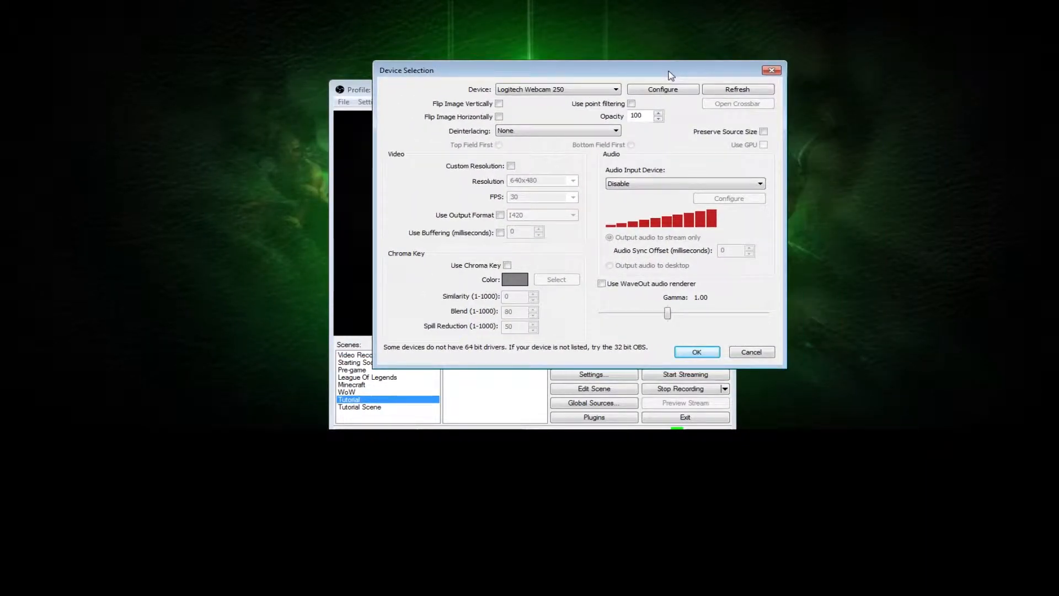
pyautogui.moveTo(671, 76)
pyautogui.mouseDown()
pyautogui.moveTo(594, 72)
pyautogui.moveTo(663, 71)
pyautogui.mouseUp()
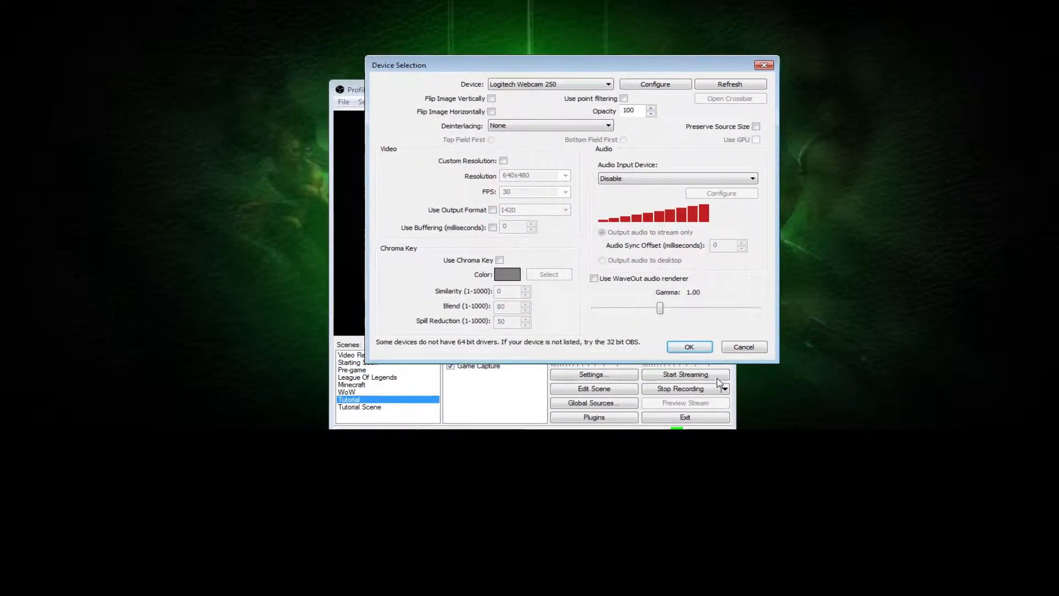
pyautogui.click(695, 347)
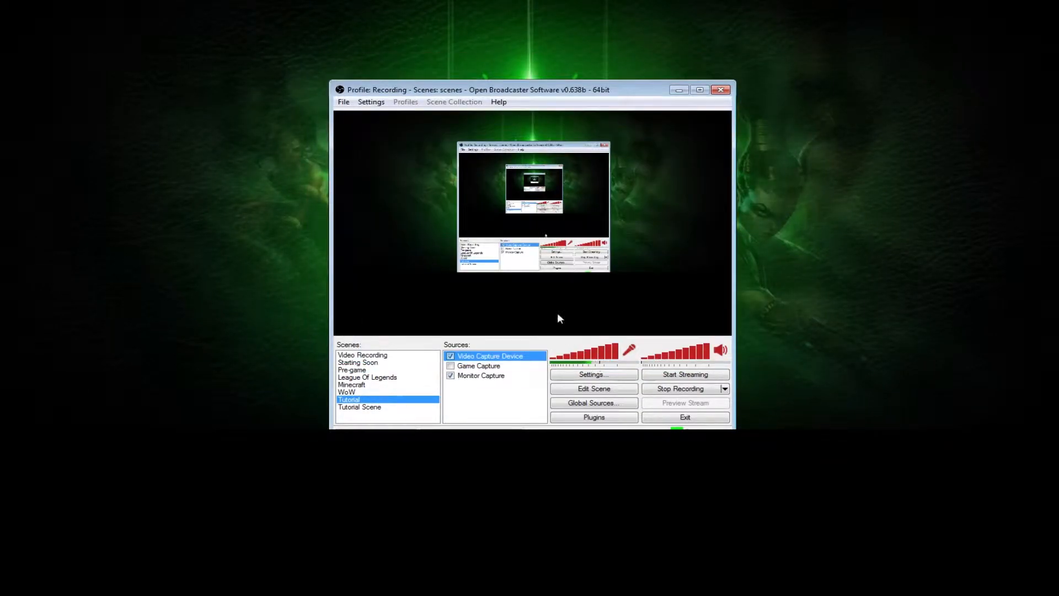
# - Shrink the webcam image in the scene preview and place it in the scene's lower right corner
pyautogui.click(451, 356)
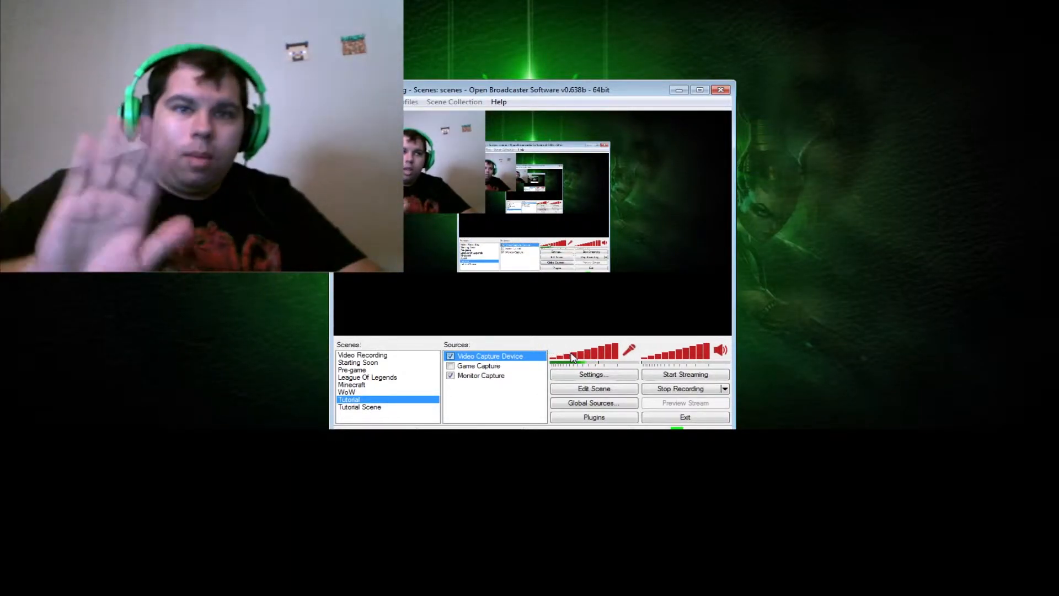
pyautogui.click(562, 388)
pyautogui.moveTo(482, 209); pyautogui.dragTo(422, 169)
pyautogui.moveTo(389, 137); pyautogui.dragTo(692, 291)
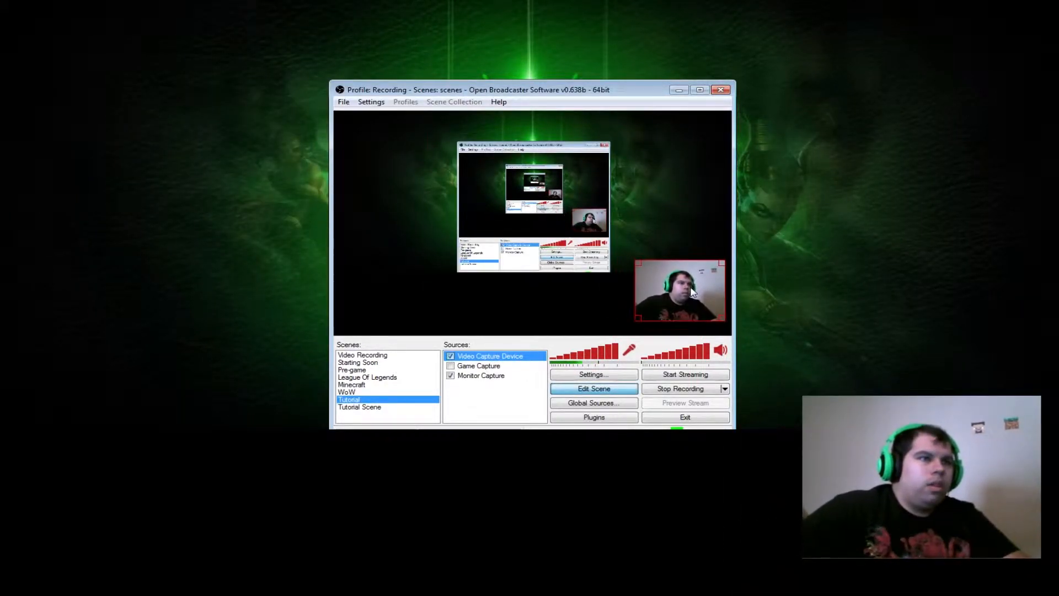
# - Check the device choices in the Video Capture Device properties, keep Logitech Webcam 250, and hide the webcam source
pyautogui.rightClick(484, 359)
pyautogui.click(519, 438)
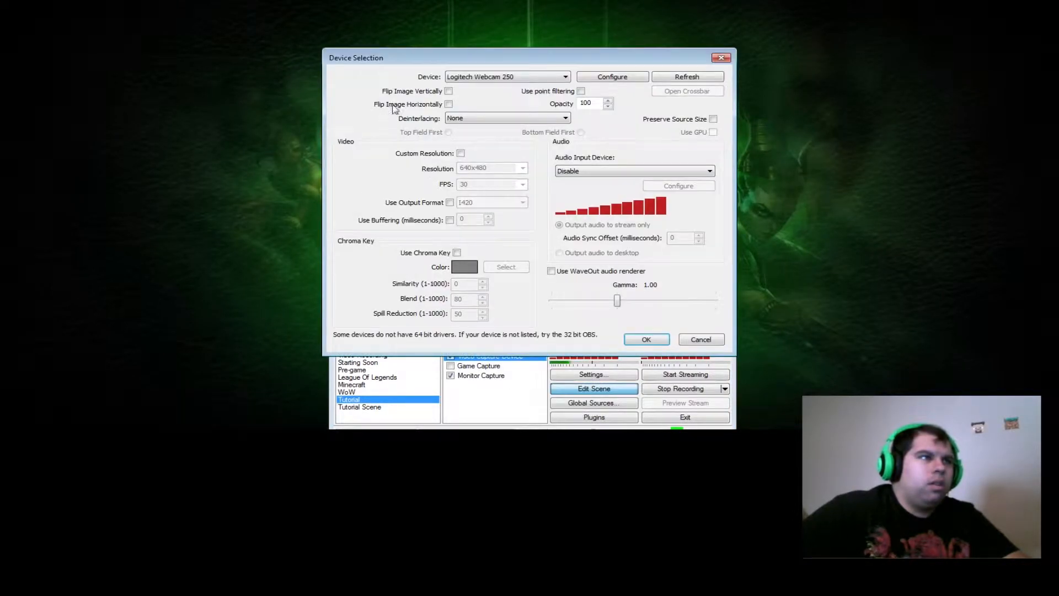
pyautogui.click(542, 77)
pyautogui.click(553, 78)
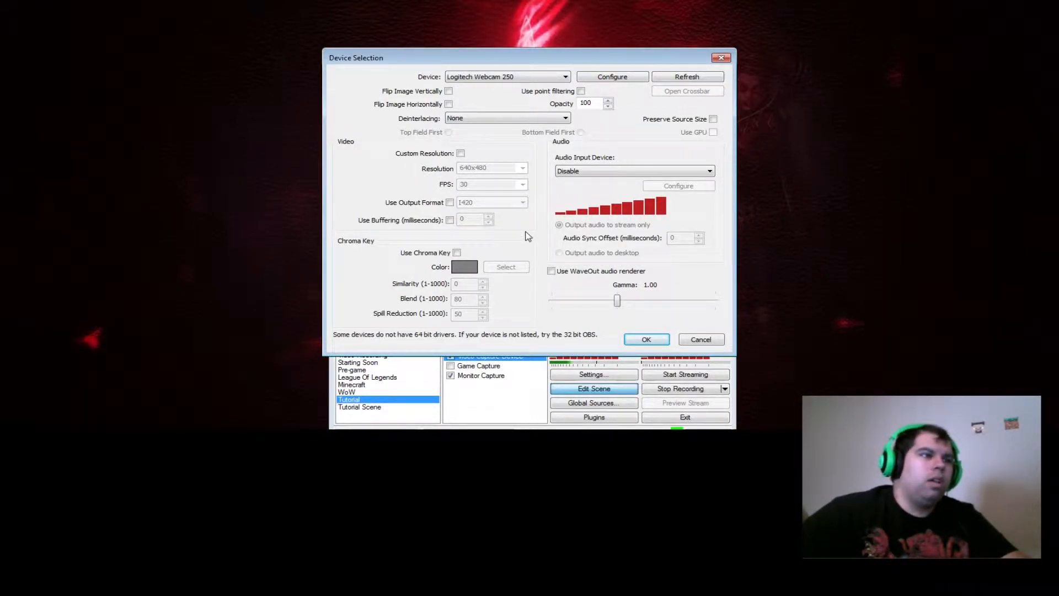
pyautogui.click(647, 339)
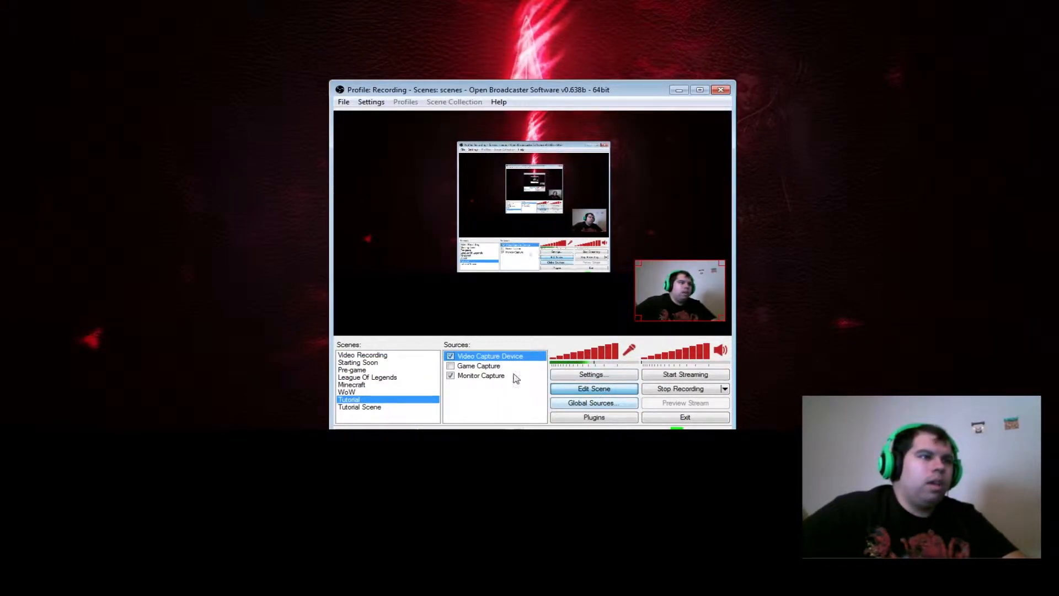
pyautogui.click(451, 356)
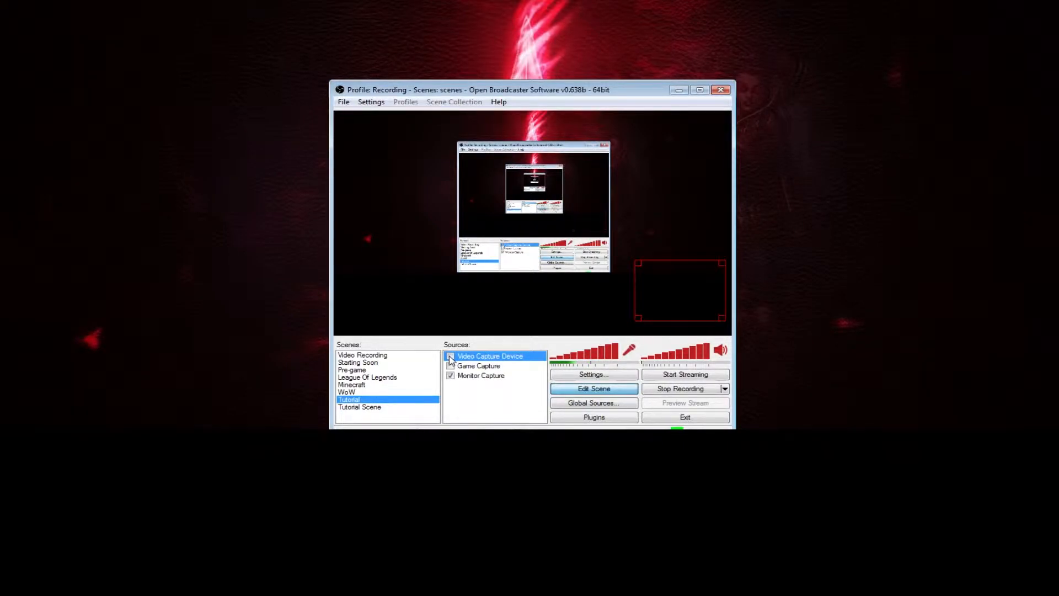
# - Add a Text source reading "Hi There!" to the Tutorial scene
pyautogui.rightClick(460, 394)
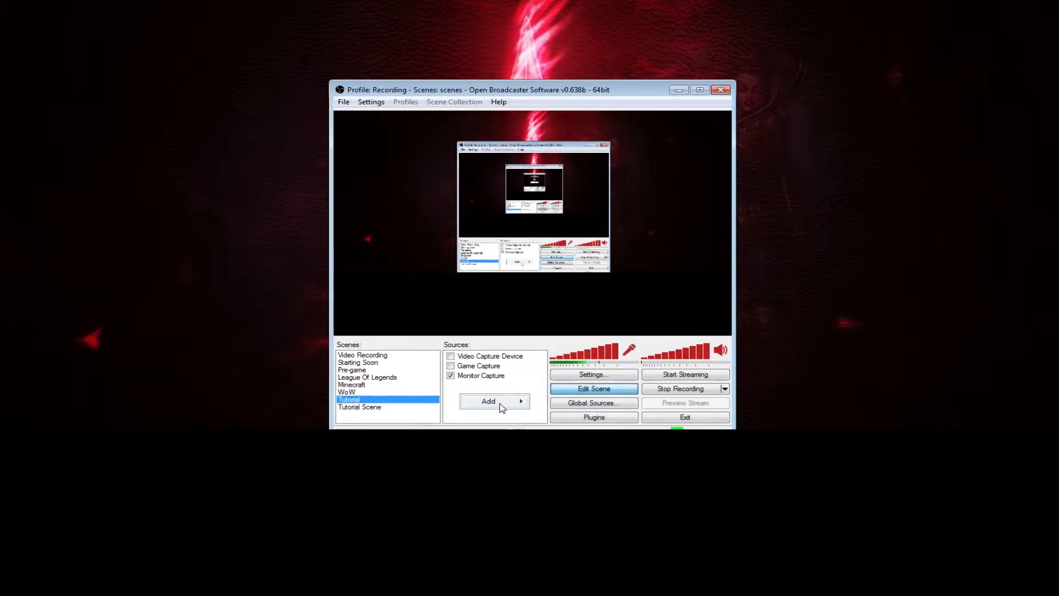
pyautogui.moveTo(499, 402)
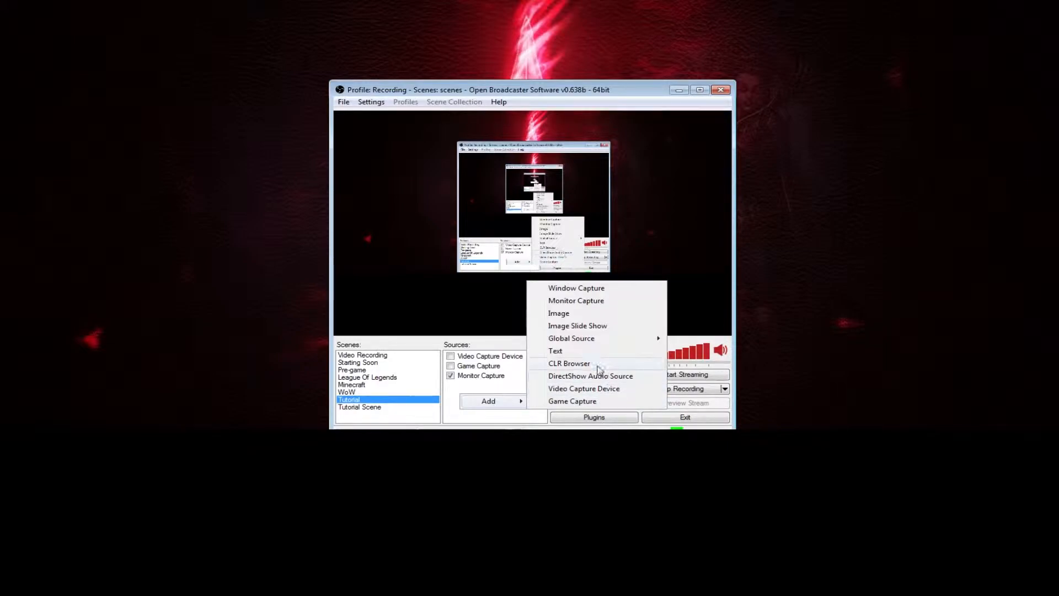
pyautogui.click(584, 353)
pyautogui.click(580, 222)
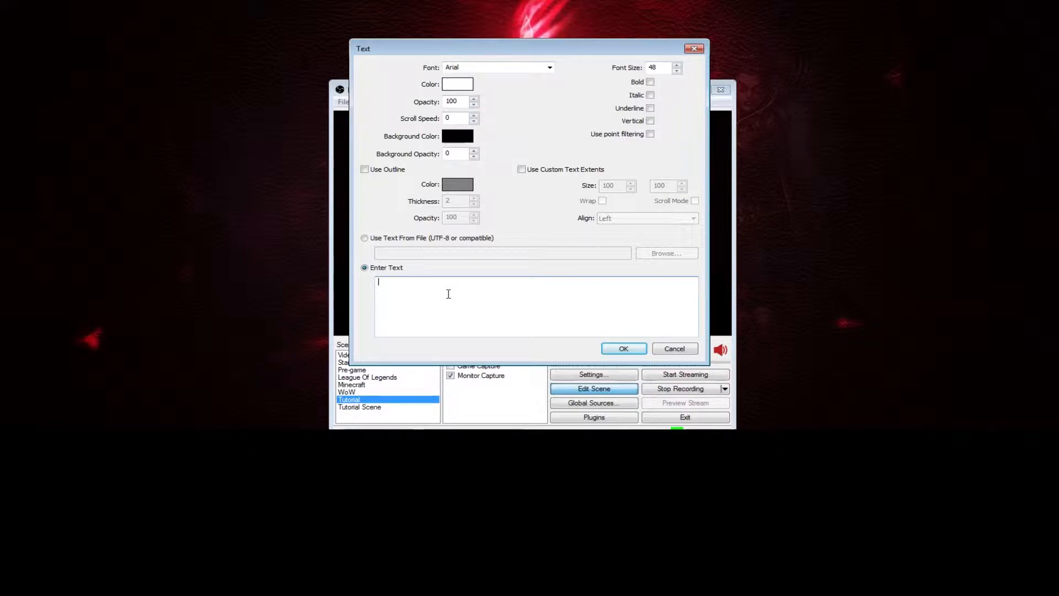
pyautogui.write('Hi There!')
pyautogui.click(623, 349)
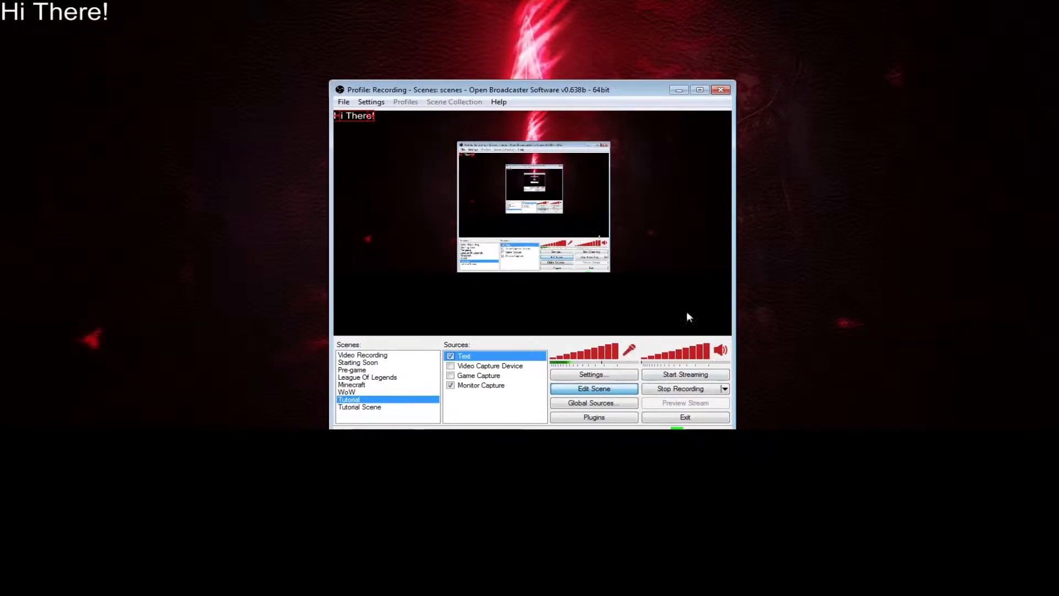
# - Enlarge the "Hi There!" text slightly and place it near the bottom centre of the scene
pyautogui.moveTo(350, 118); pyautogui.dragTo(618, 287)
pyautogui.moveTo(562, 308)
pyautogui.mouseDown()
pyautogui.moveTo(552, 194)
pyautogui.moveTo(538, 214)
pyautogui.moveTo(537, 136)
pyautogui.moveTo(538, 334)
pyautogui.moveTo(547, 307)
pyautogui.mouseUp()
pyautogui.moveTo(605, 284); pyautogui.dragTo(683, 264)
pyautogui.moveTo(574, 307); pyautogui.dragTo(527, 323)
pyautogui.moveTo(636, 282); pyautogui.dragTo(533, 309)
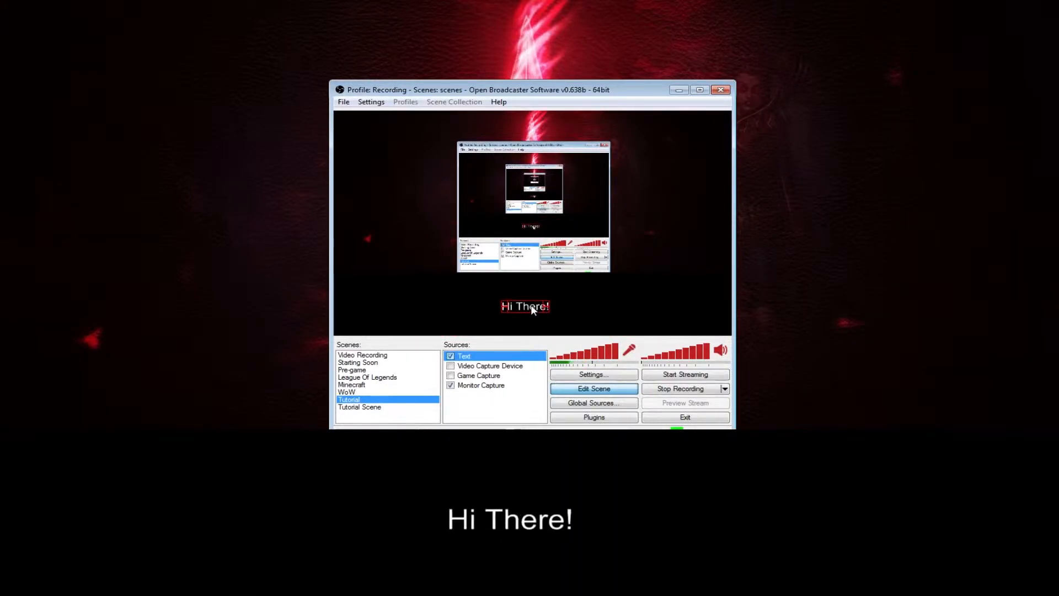
# - Add a second Text source named "Text From File" to the Tutorial scene
pyautogui.rightClick(491, 400)
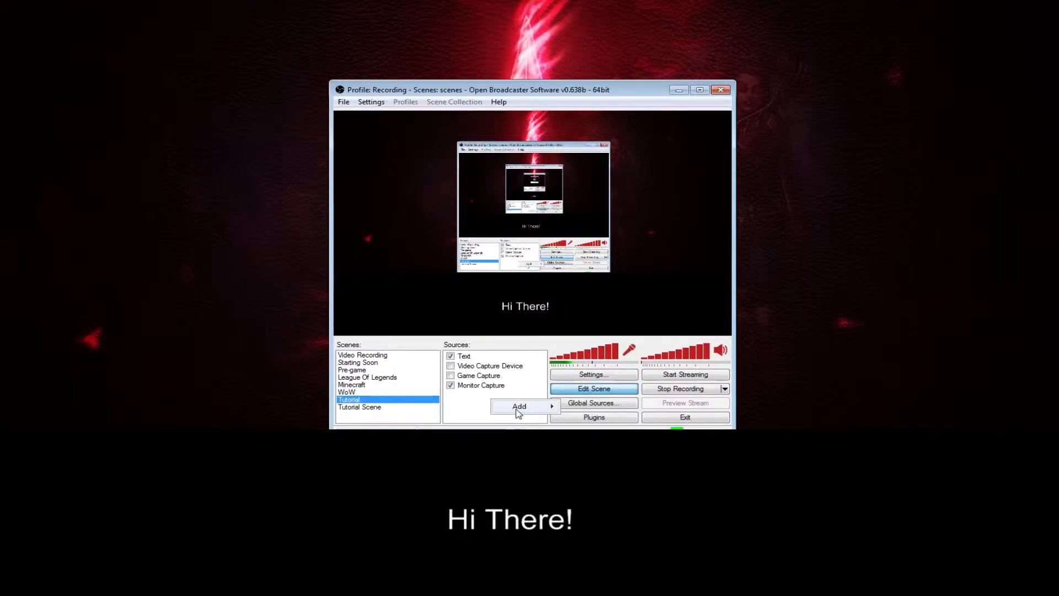
pyautogui.moveTo(518, 409)
pyautogui.click(586, 354)
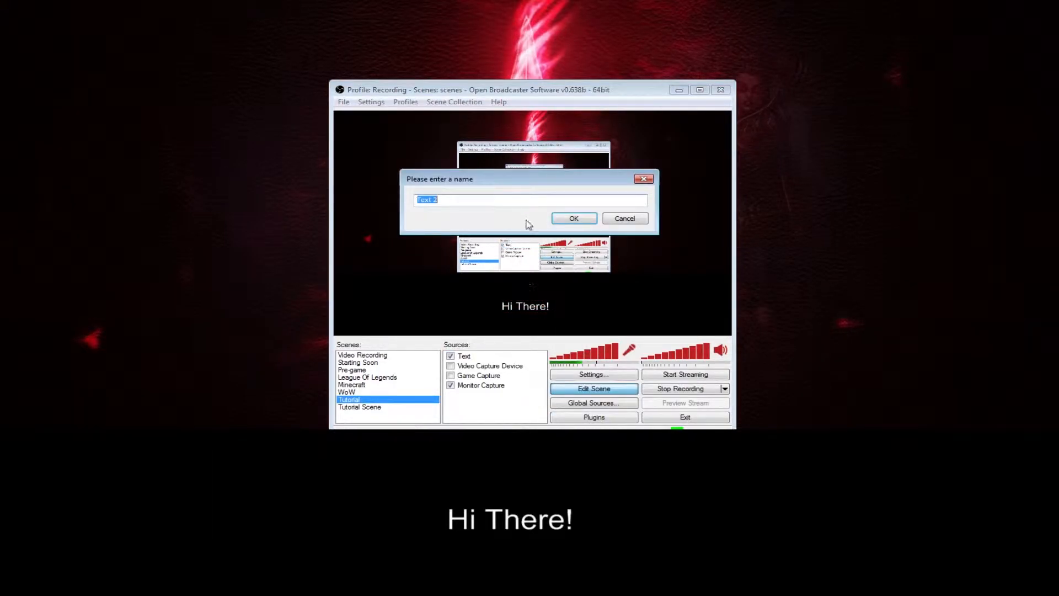
pyautogui.write('Te')
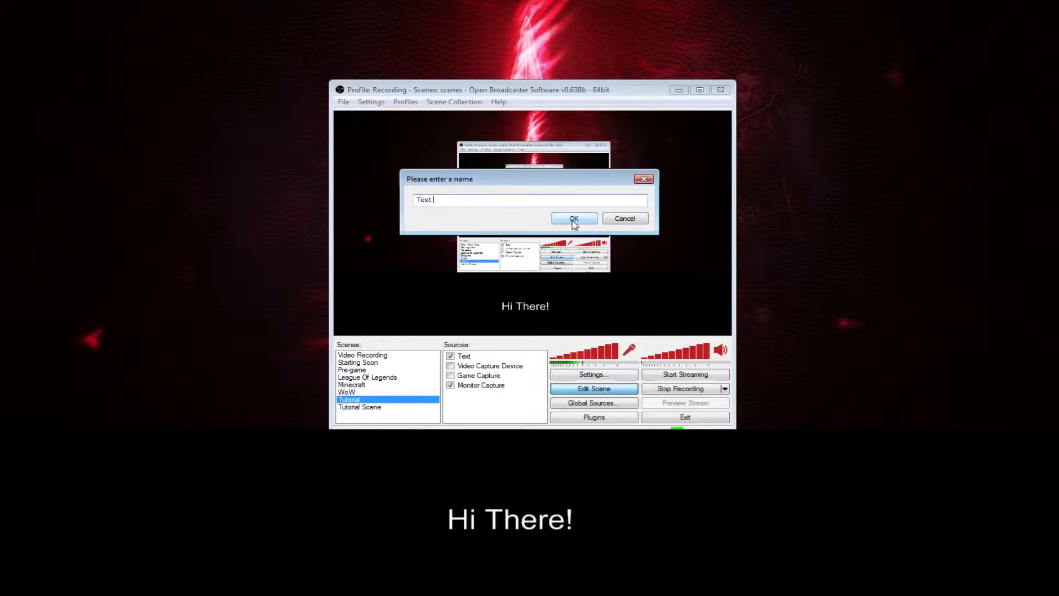
pyautogui.click(572, 219)
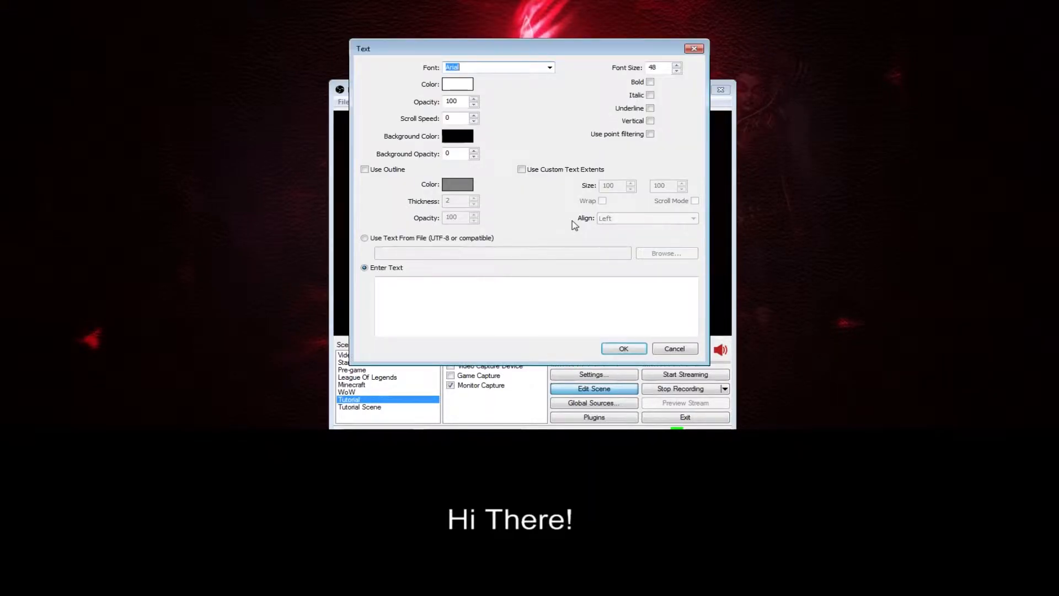
# - Load the new source's text from Points.txt in the Stream Checklist folder and place it near the scene's left edge
pyautogui.click(422, 239)
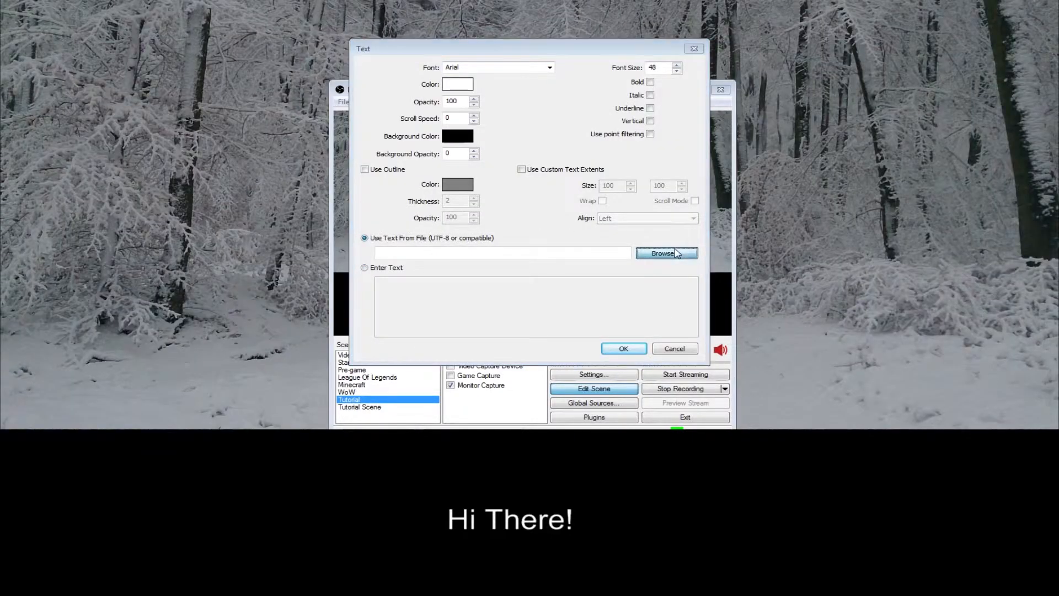
pyautogui.click(667, 253)
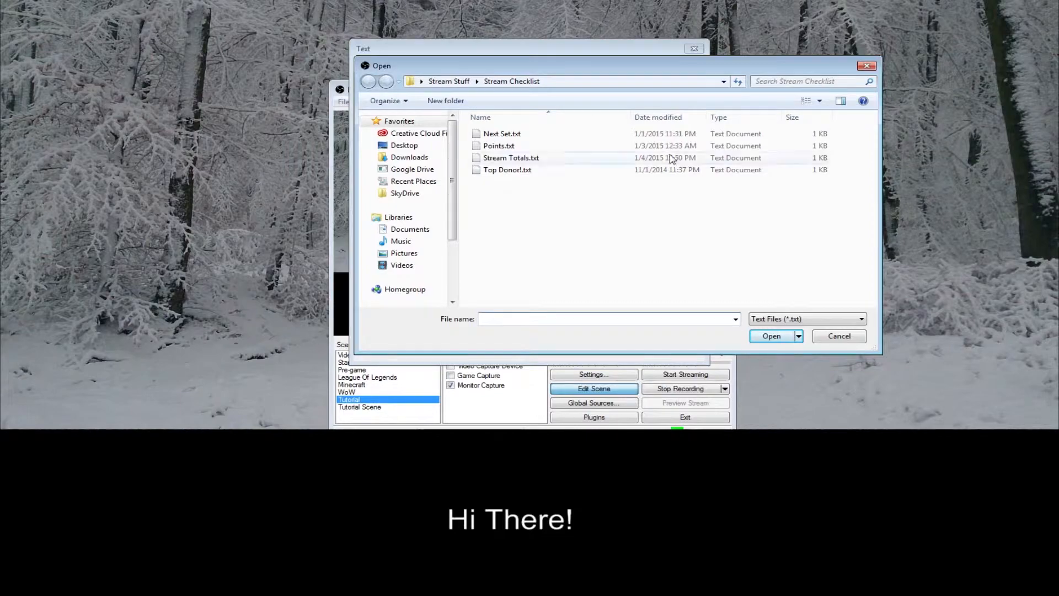
pyautogui.click(498, 146)
pyautogui.click(772, 336)
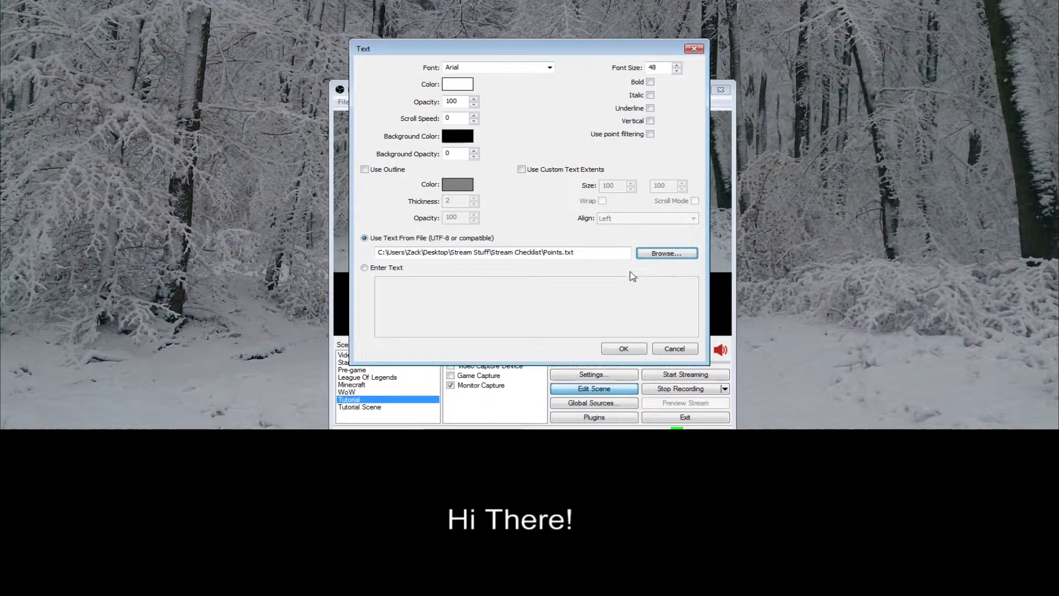
pyautogui.click(629, 351)
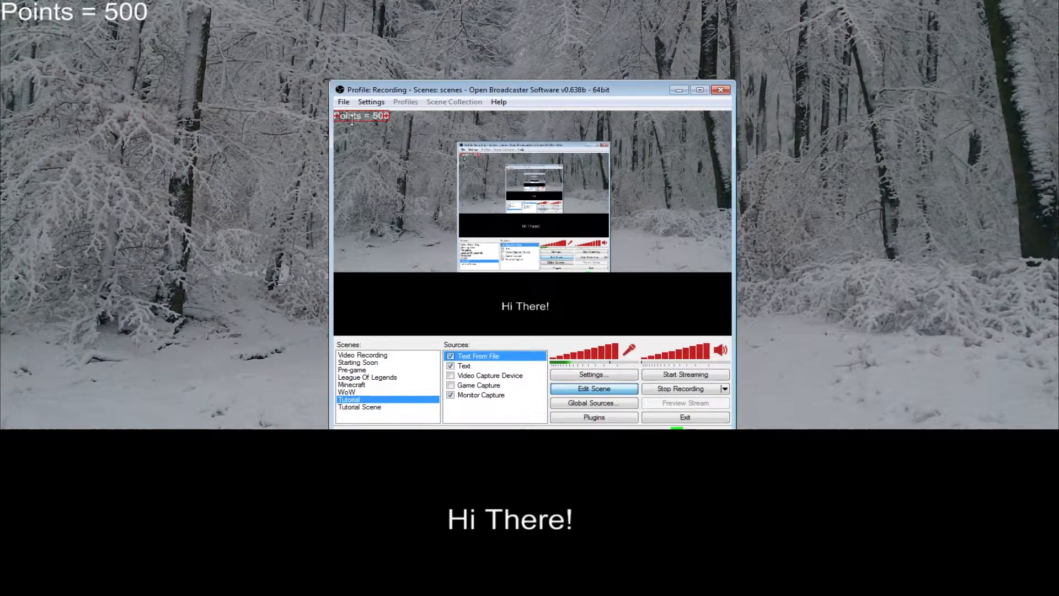
pyautogui.moveTo(361, 115); pyautogui.dragTo(369, 177)
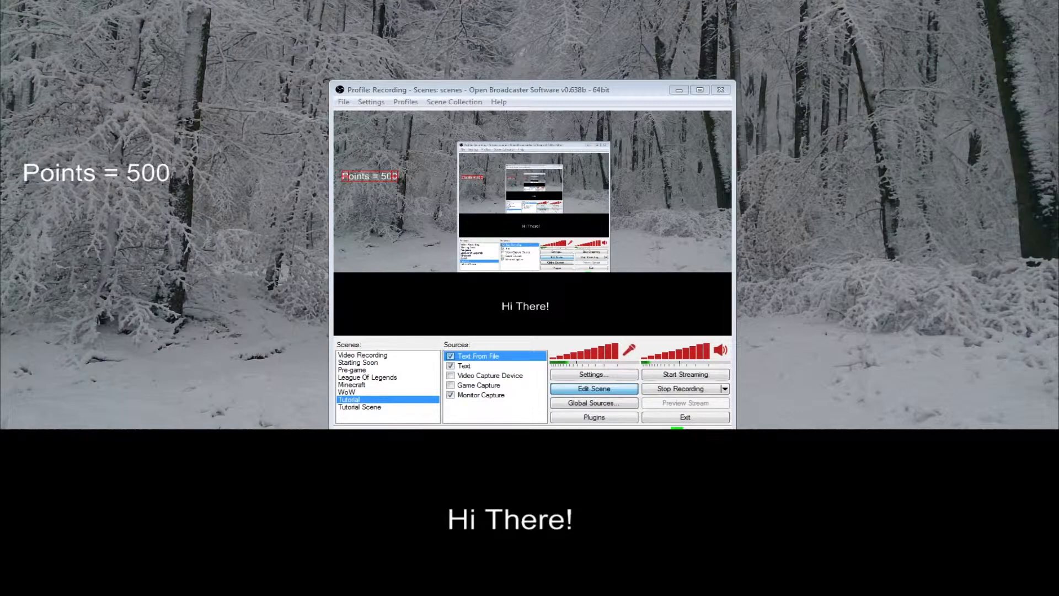
# - In Notepad, edit Points.txt beside the scene window, setting the points to 5000 and then to 250
pyautogui.moveTo(944, 486); pyautogui.dragTo(902, 151)
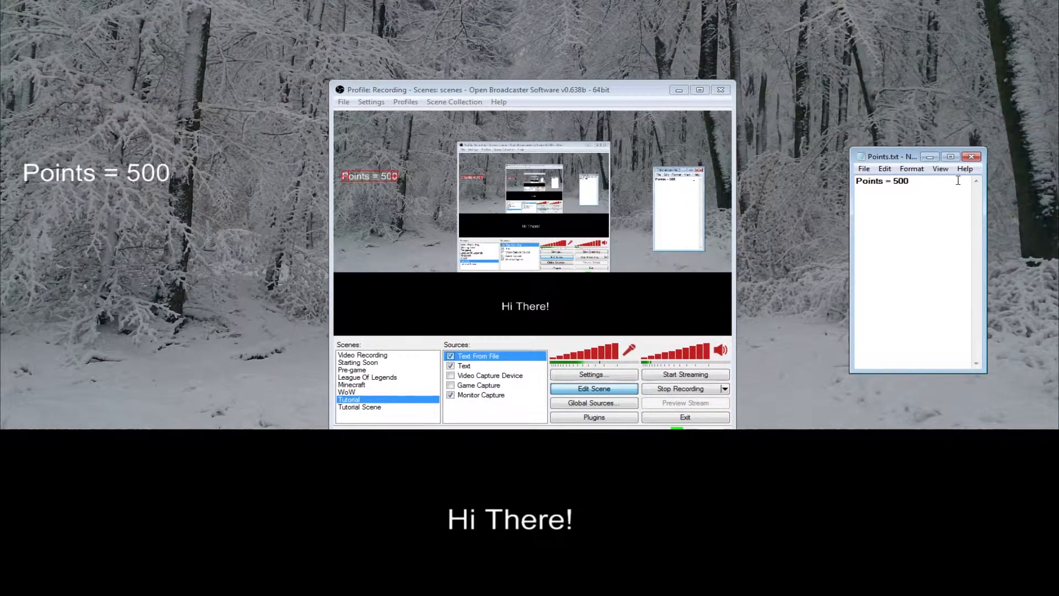
pyautogui.write('0')
pyautogui.press('BackSpace')
pyautogui.press('BackSpace')
pyautogui.press('BackSpace')
pyautogui.press('BackSpace')
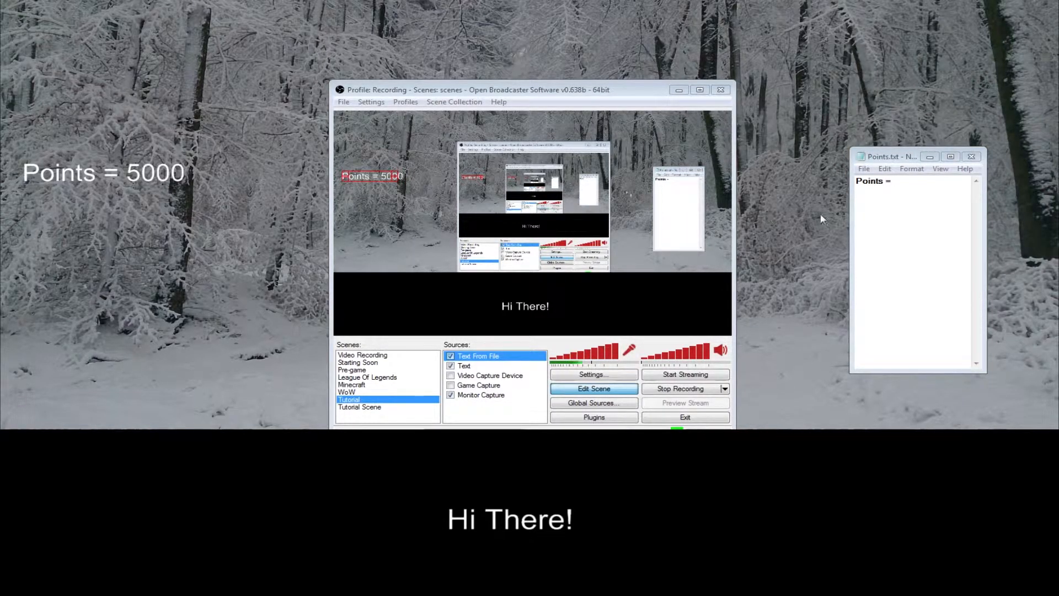
pyautogui.click(906, 186)
pyautogui.write('250')
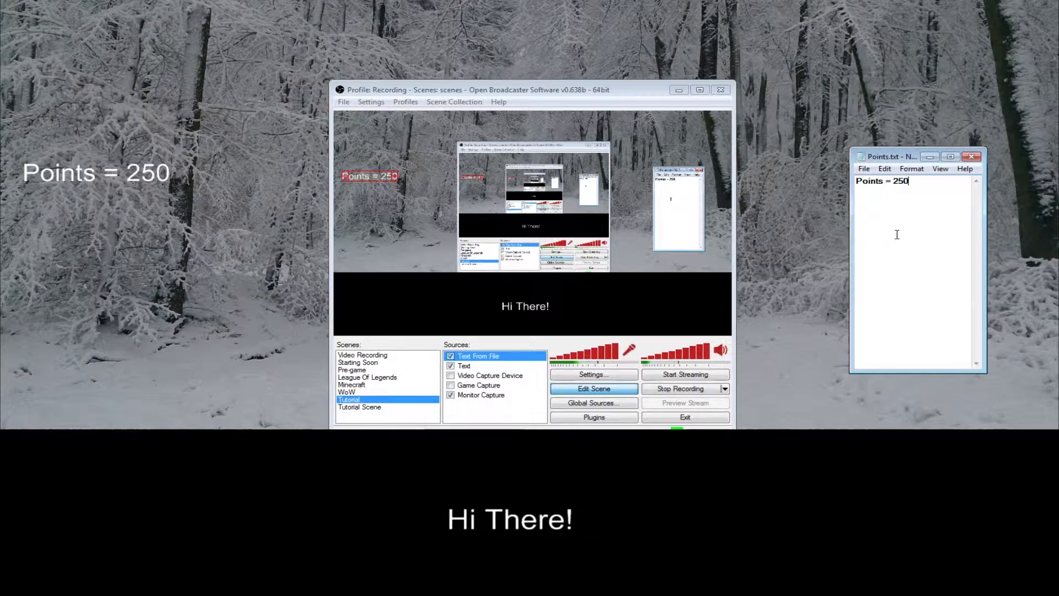
# - Move the Points.txt window off the captured monitor and place the points text in the scene's lower left corner
pyautogui.moveTo(592, 89); pyautogui.dragTo(592, 76)
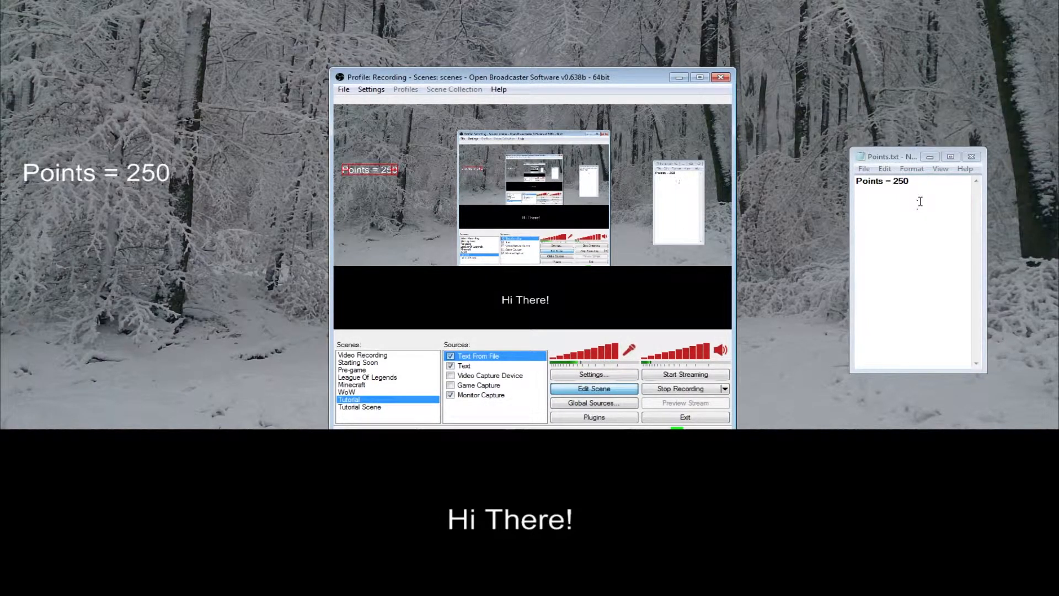
pyautogui.moveTo(899, 158); pyautogui.dragTo(1058, 164)
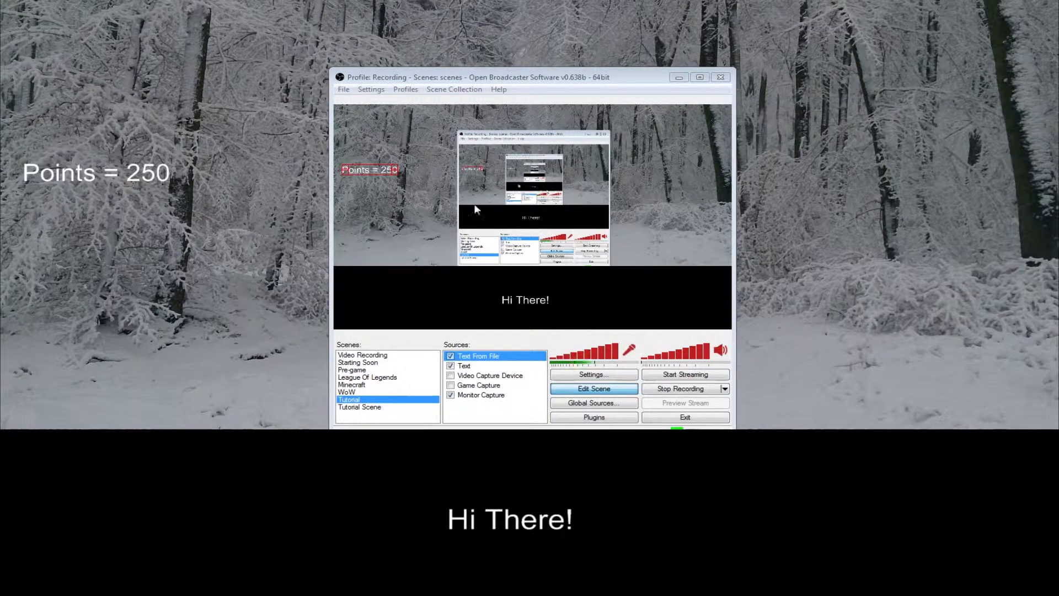
pyautogui.moveTo(373, 170); pyautogui.dragTo(378, 314)
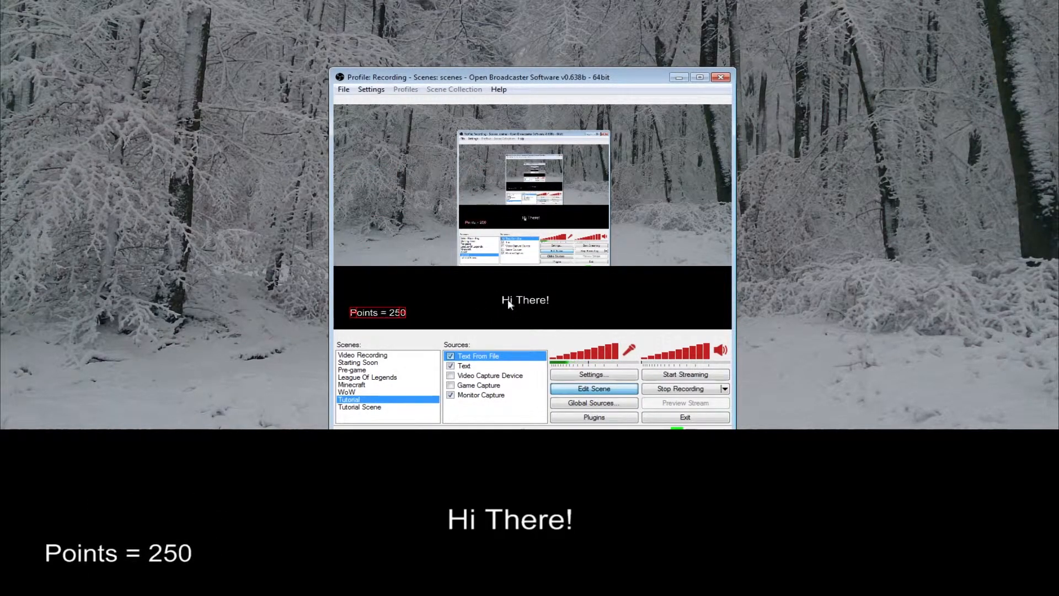
pyautogui.click(699, 77)
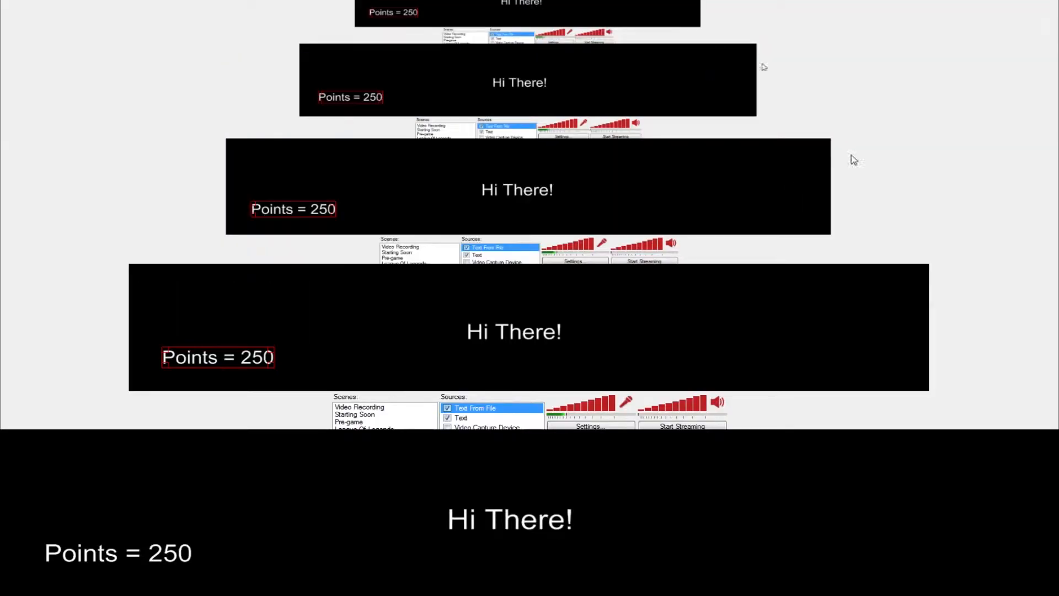
pyautogui.click(1027, 1)
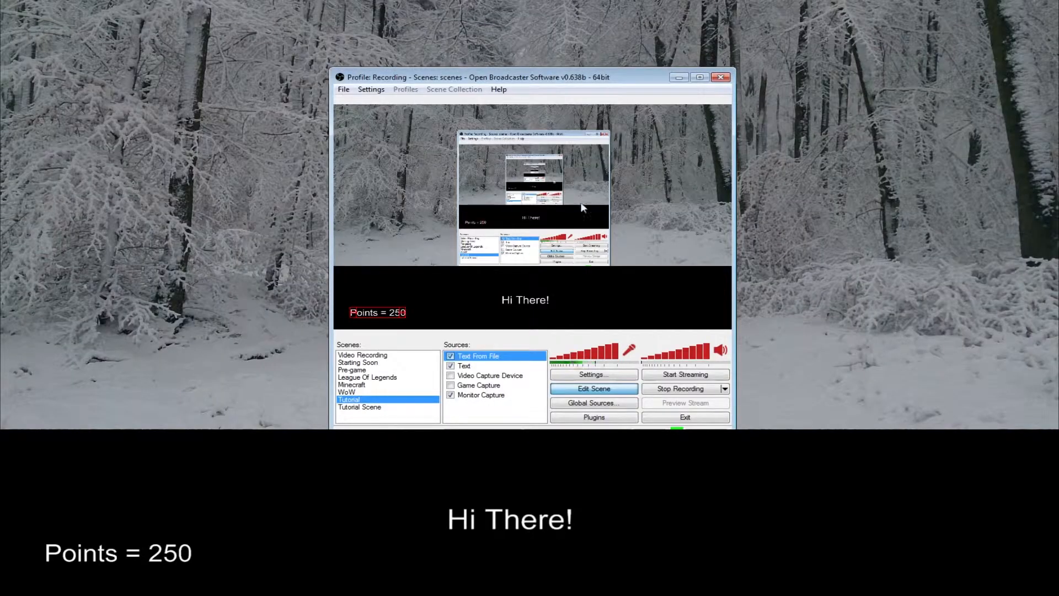
# - Change the Monitor Capture properties to capture the full monitor, and align the captured image so it fills the scene
pyautogui.moveTo(615, 80); pyautogui.dragTo(614, 29)
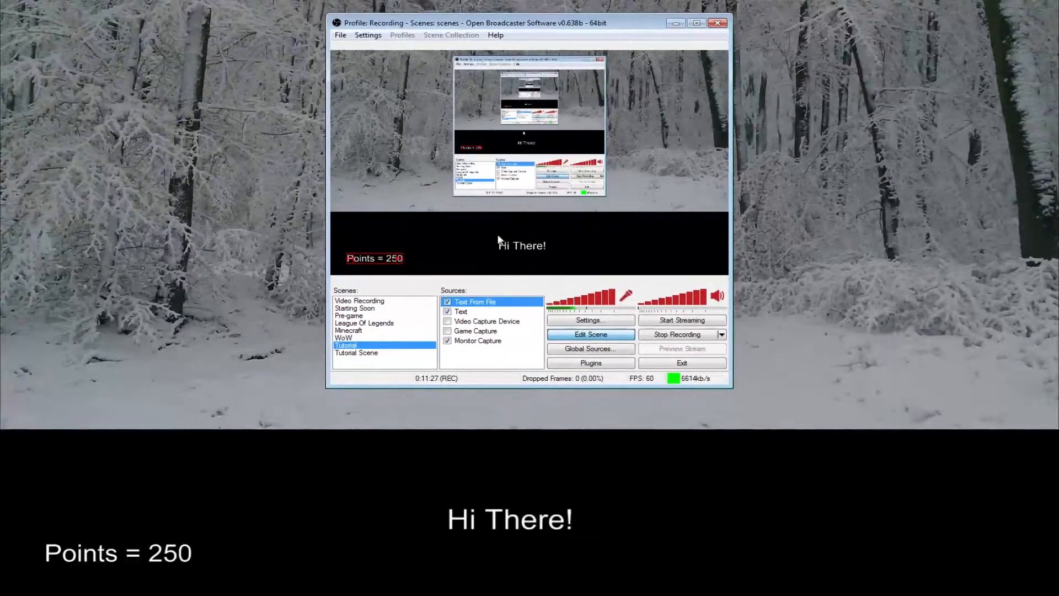
pyautogui.click(478, 341)
pyautogui.click(600, 335)
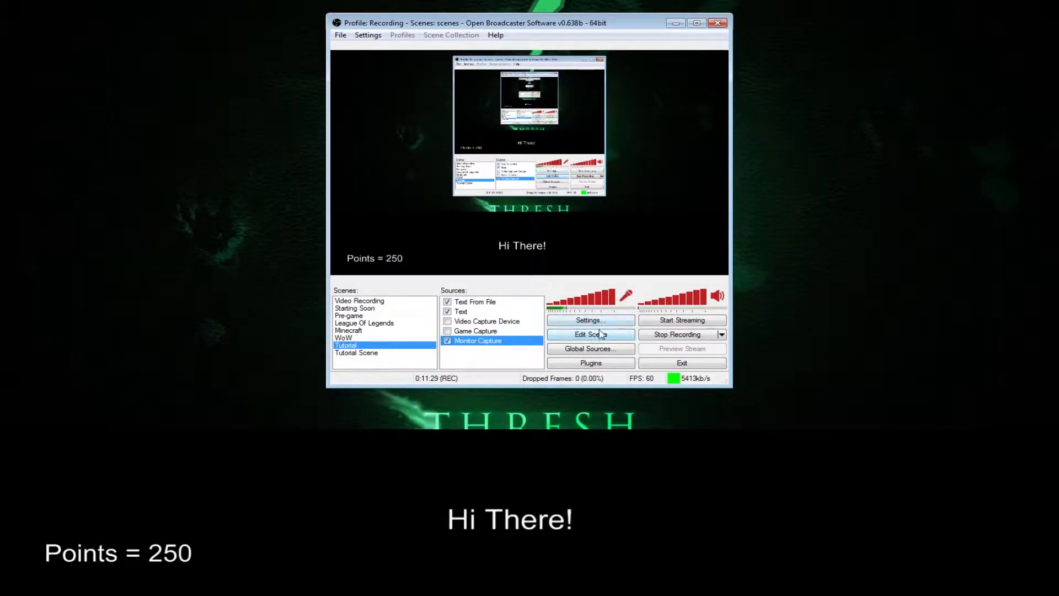
pyautogui.click(599, 337)
pyautogui.moveTo(587, 208); pyautogui.dragTo(585, 248)
pyautogui.rightClick(584, 244)
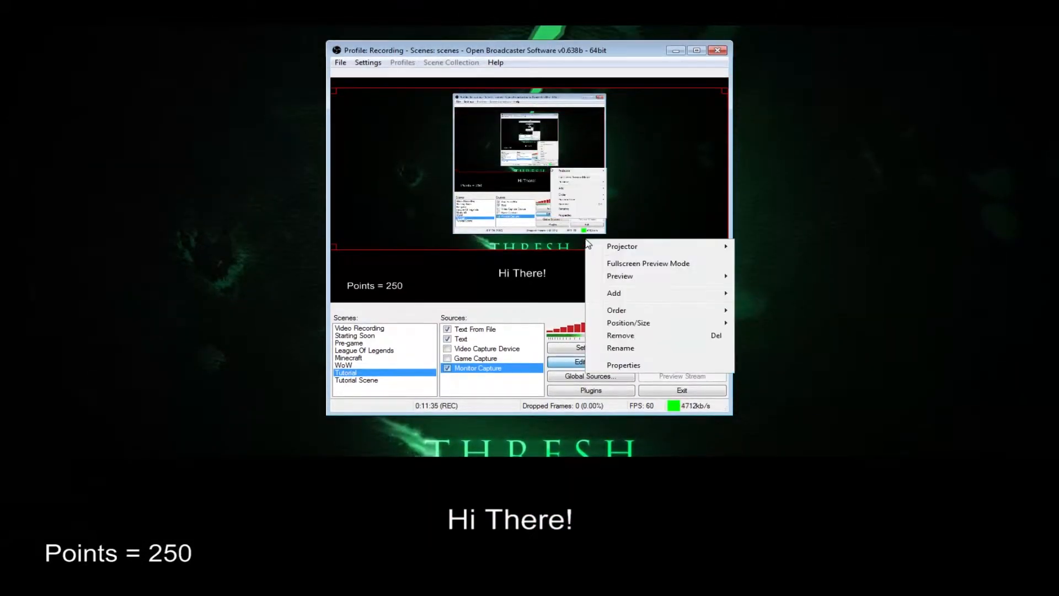
pyautogui.click(611, 366)
pyautogui.click(460, 195)
pyautogui.click(652, 390)
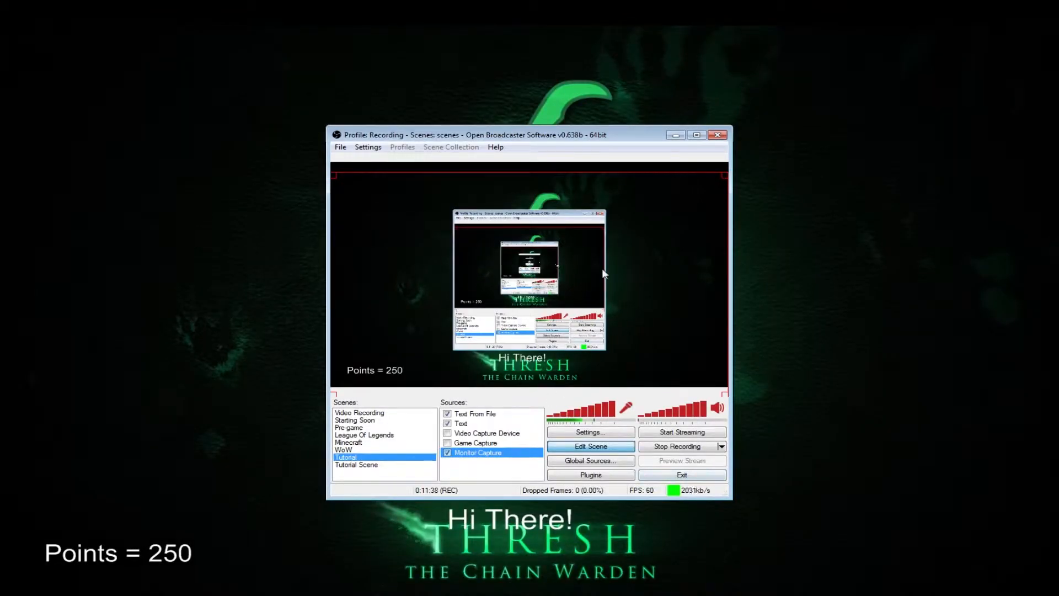
pyautogui.moveTo(603, 269); pyautogui.dragTo(604, 228)
pyautogui.moveTo(592, 107); pyautogui.dragTo(589, 83)
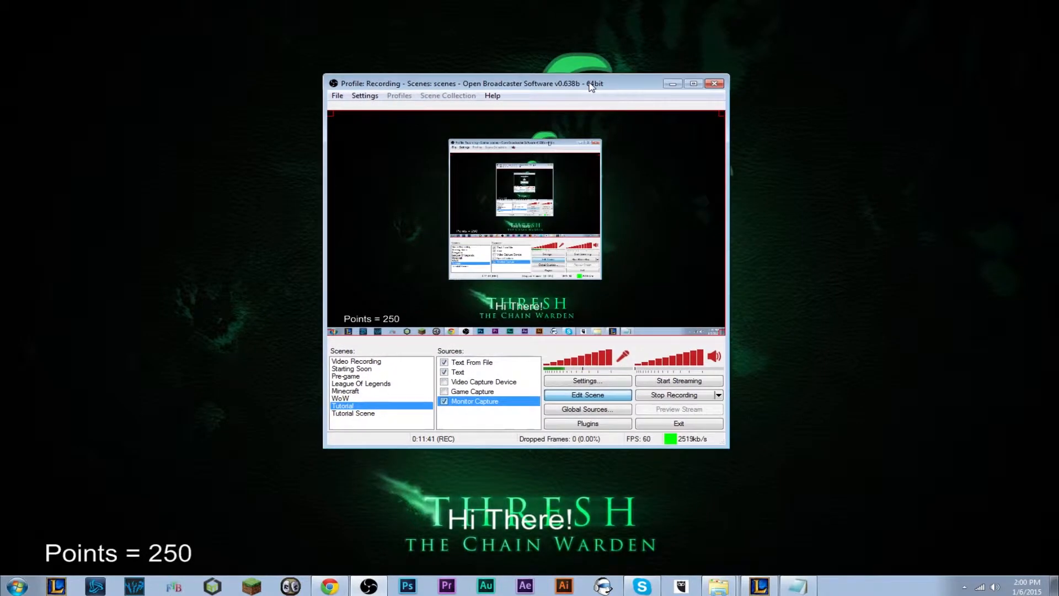
# - Move the "Hi There!" text to the scene's left side and place the slightly enlarged points text below it
pyautogui.moveTo(520, 305); pyautogui.dragTo(367, 236)
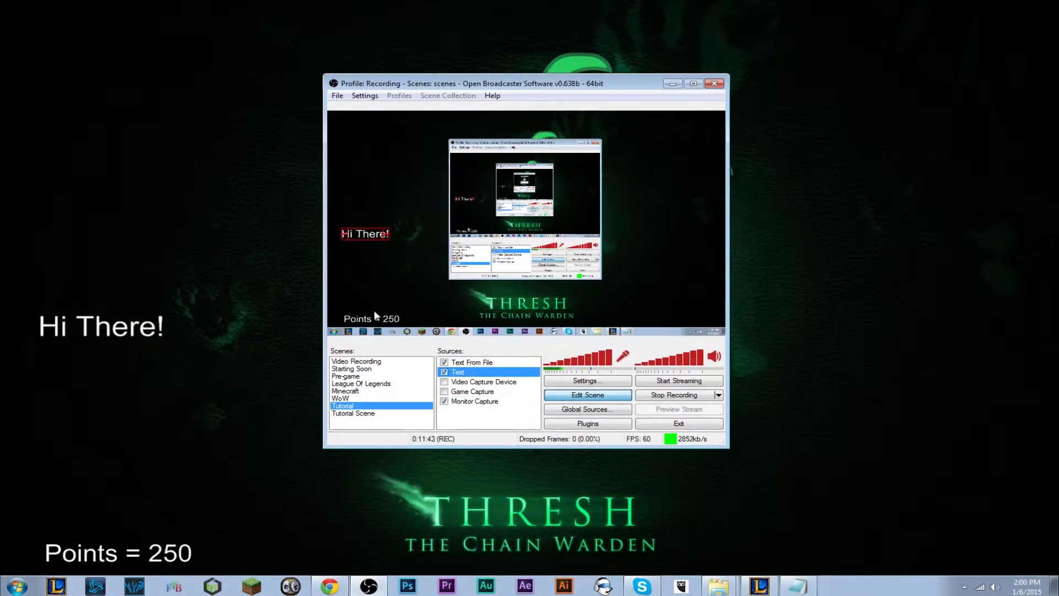
pyautogui.click(378, 319)
pyautogui.moveTo(379, 321); pyautogui.dragTo(383, 272)
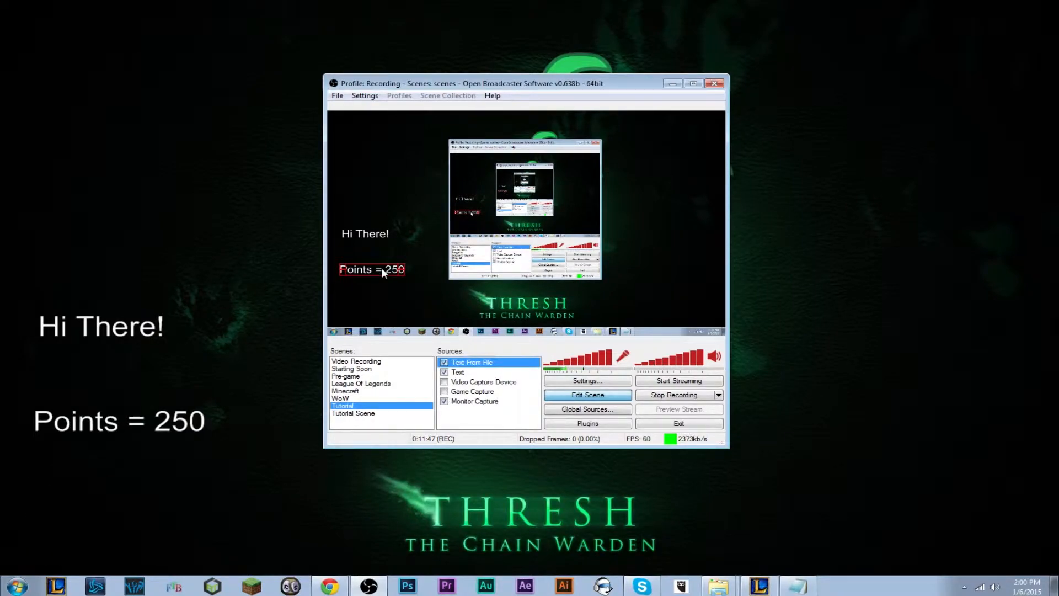
# - Add an Image source to the Tutorial scene using Blazenfury Gaming Banner w Freedom.png from the Stream Art folder
pyautogui.rightClick(479, 417)
pyautogui.moveTo(514, 423)
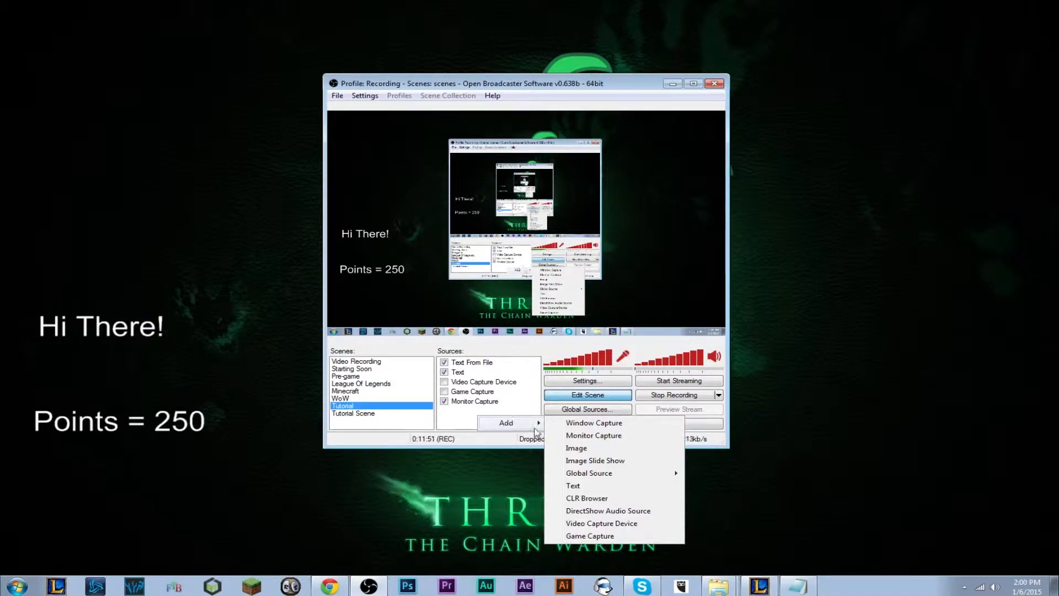
pyautogui.click(576, 448)
pyautogui.click(574, 303)
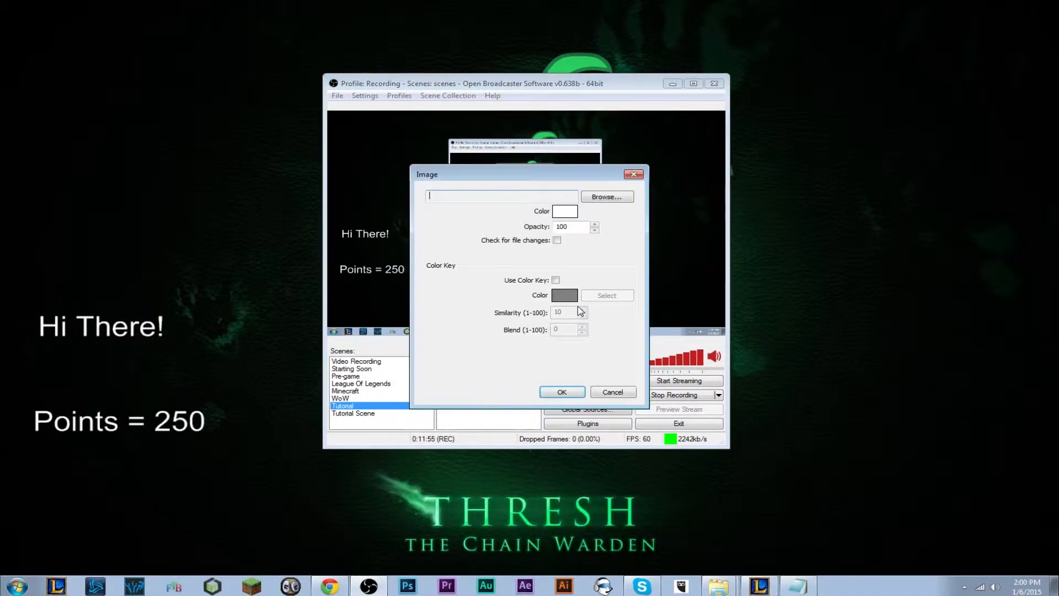
pyautogui.click(620, 198)
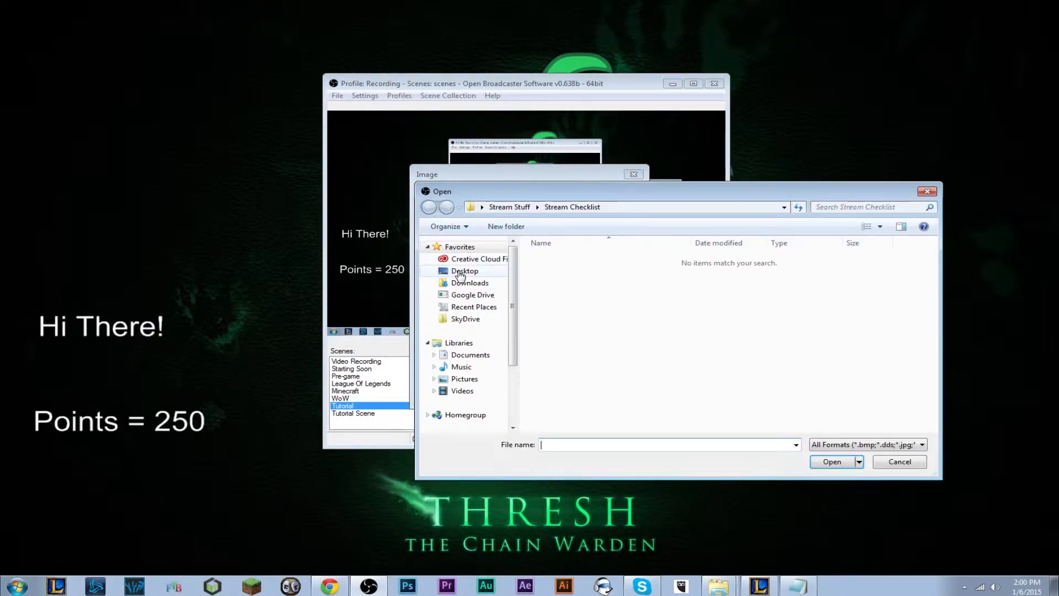
pyautogui.click(509, 207)
pyautogui.doubleClick(552, 262)
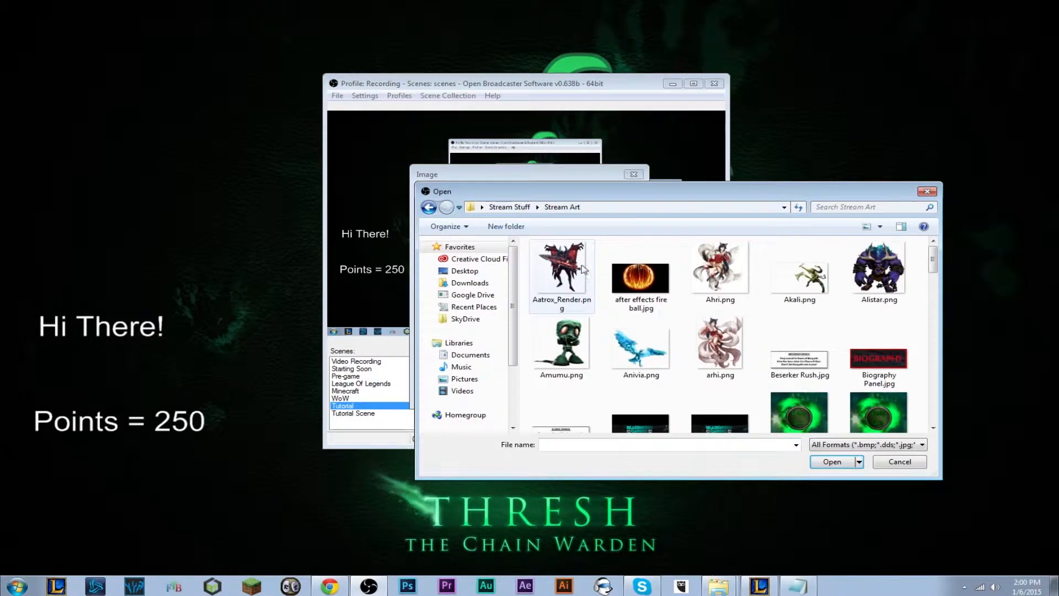
pyautogui.click(640, 424)
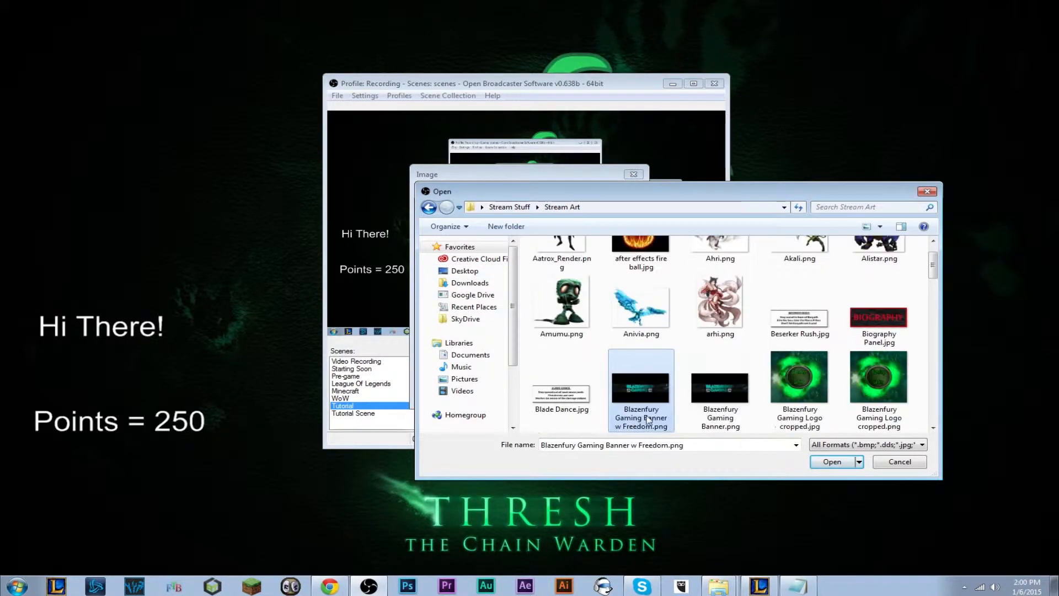
pyautogui.click(833, 462)
pyautogui.click(553, 395)
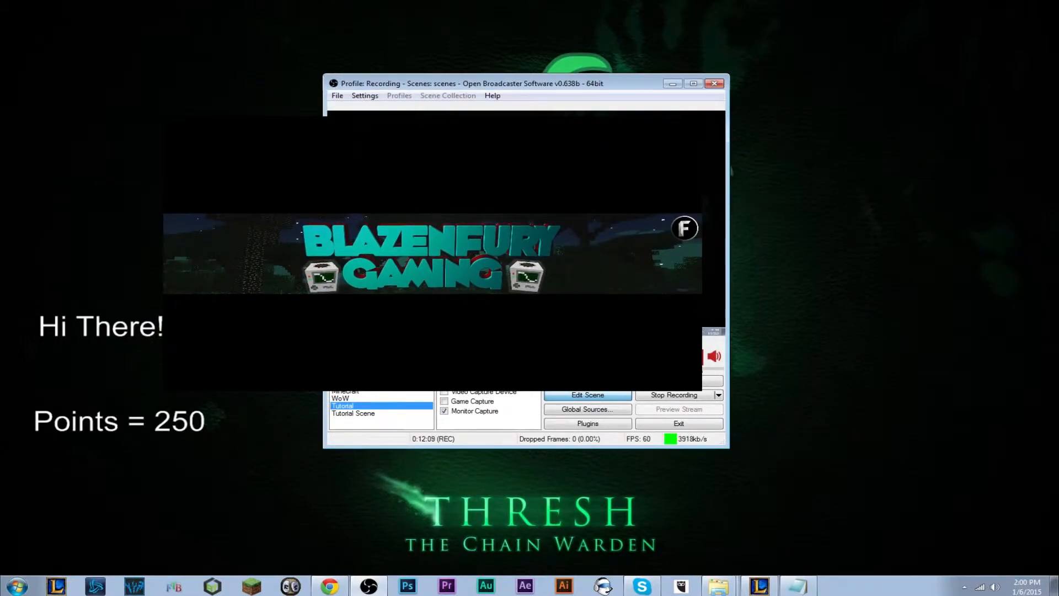
# - Move the banner image to the scene's lower right corner and hide the Image source
pyautogui.doubleClick(473, 383)
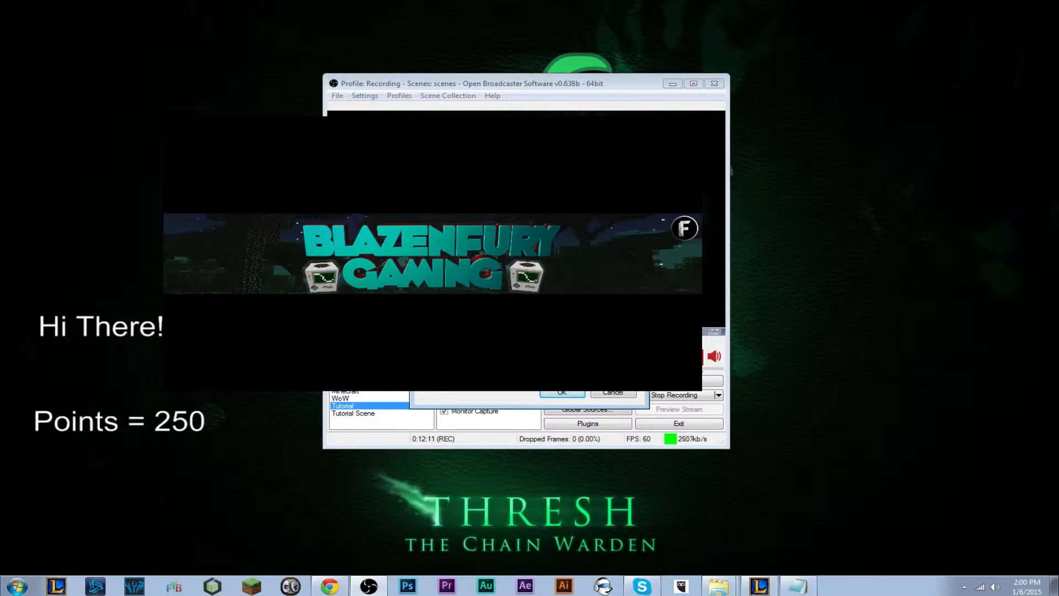
pyautogui.click(583, 393)
pyautogui.moveTo(492, 211); pyautogui.dragTo(618, 309)
pyautogui.click(444, 362)
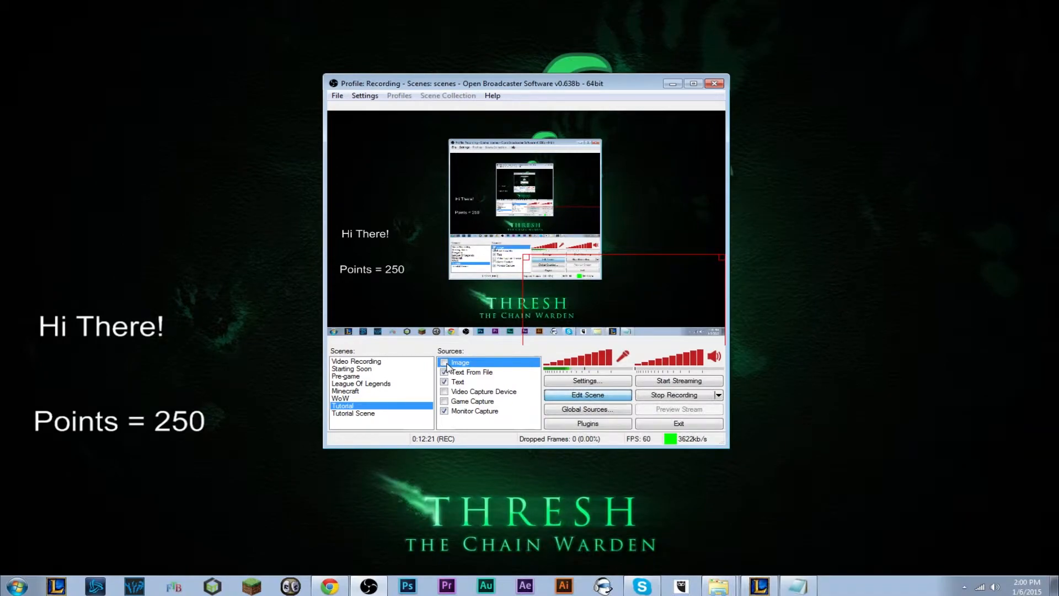
# - Add an Image Slide Show source to the Tutorial scene, keeping the default name
pyautogui.rightClick(455, 424)
pyautogui.moveTo(455, 425)
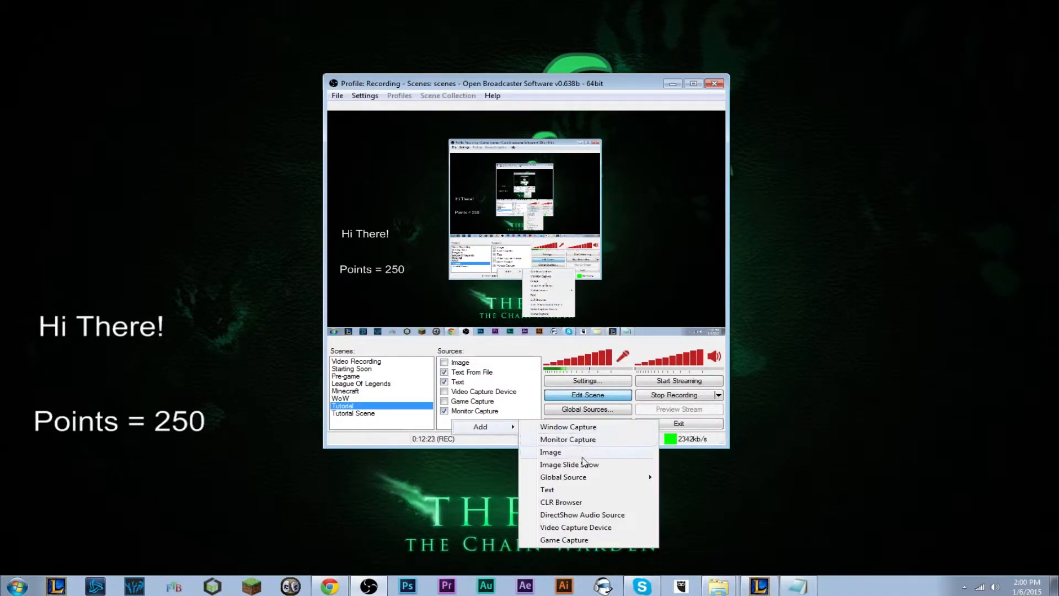
pyautogui.click(583, 464)
pyautogui.click(571, 305)
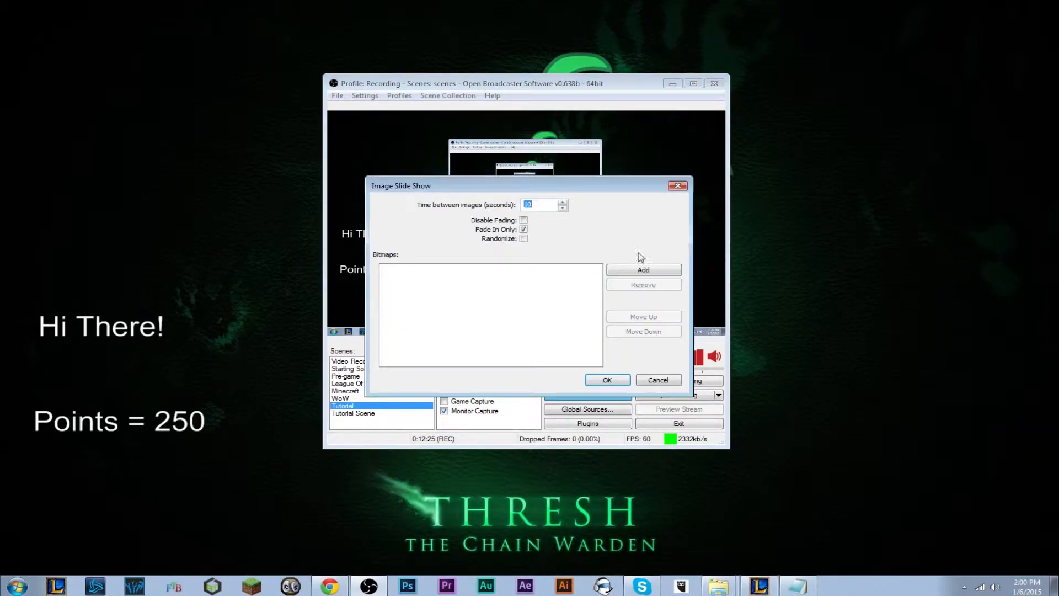
# - Load the eight Stream Art images from Aatrox_Render.png through arhi.png into the slide show and place it in the scene's upper left area
pyautogui.click(629, 272)
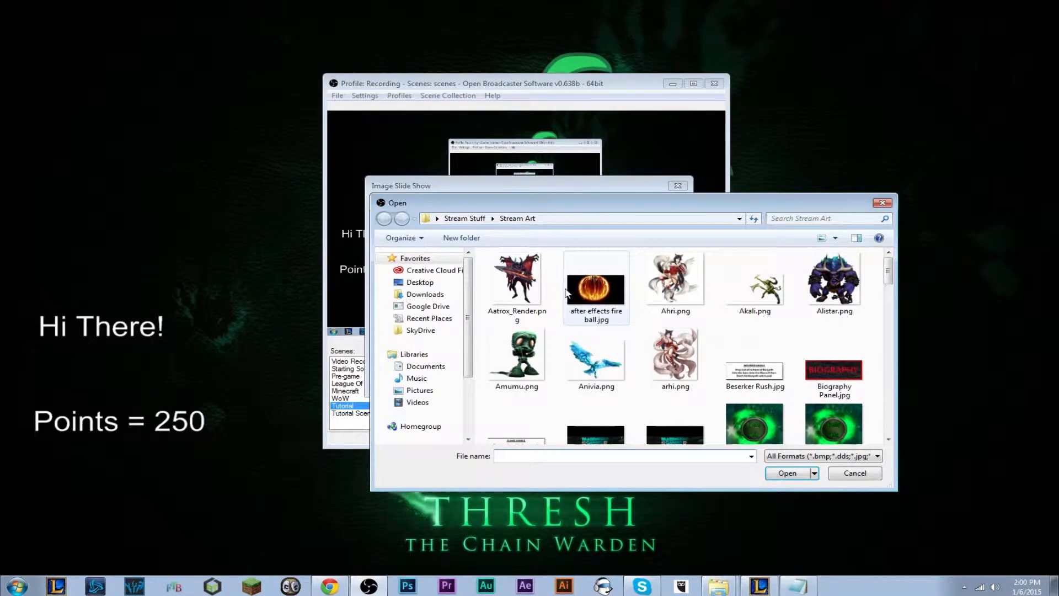
pyautogui.click(517, 281)
pyautogui.keyDown('shift'); pyautogui.click(674, 281); pyautogui.keyUp('shift')
pyautogui.keyDown('shift'); pyautogui.click(755, 284); pyautogui.keyUp('shift')
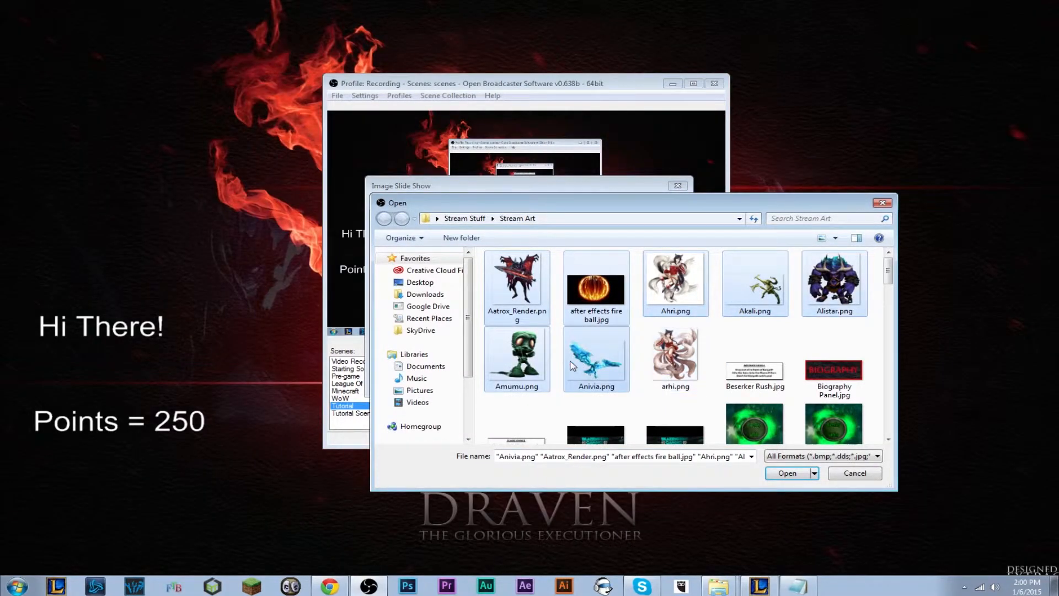
pyautogui.keyDown('shift'); pyautogui.click(675, 358); pyautogui.keyUp('shift')
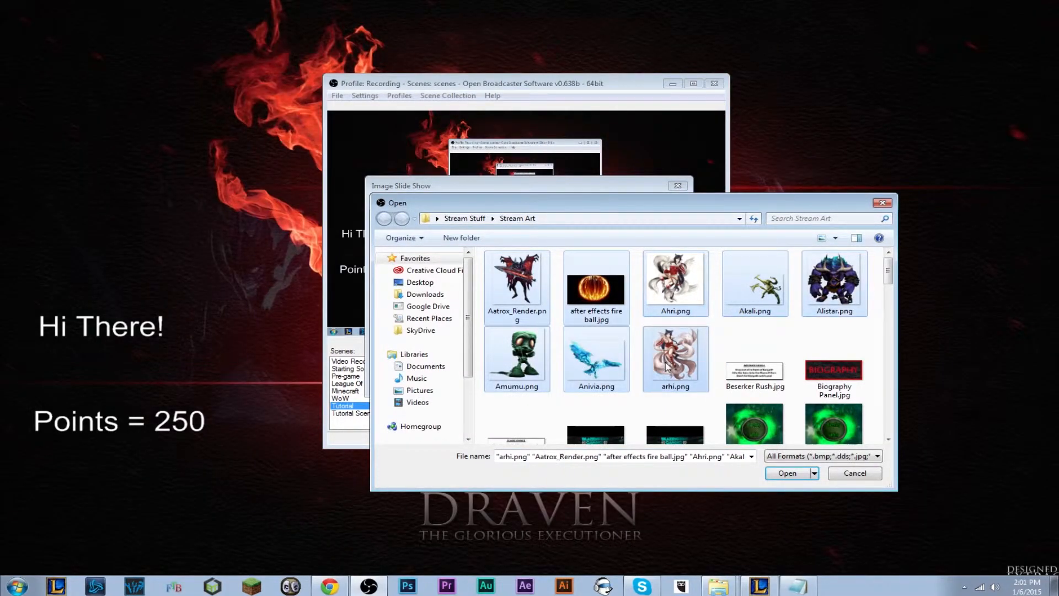
pyautogui.click(787, 473)
pyautogui.click(607, 380)
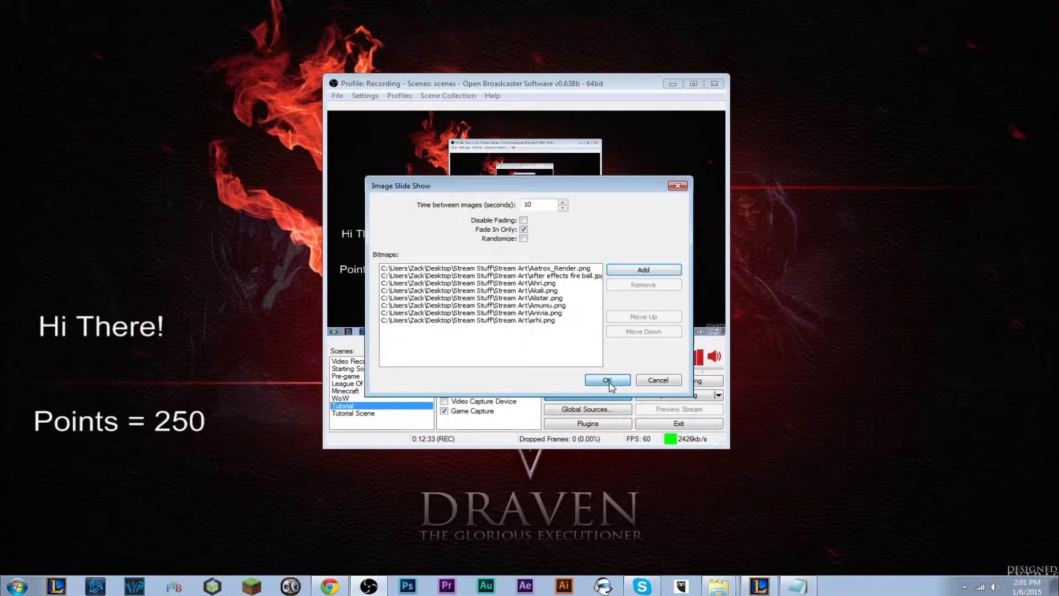
pyautogui.moveTo(365, 160); pyautogui.dragTo(372, 174)
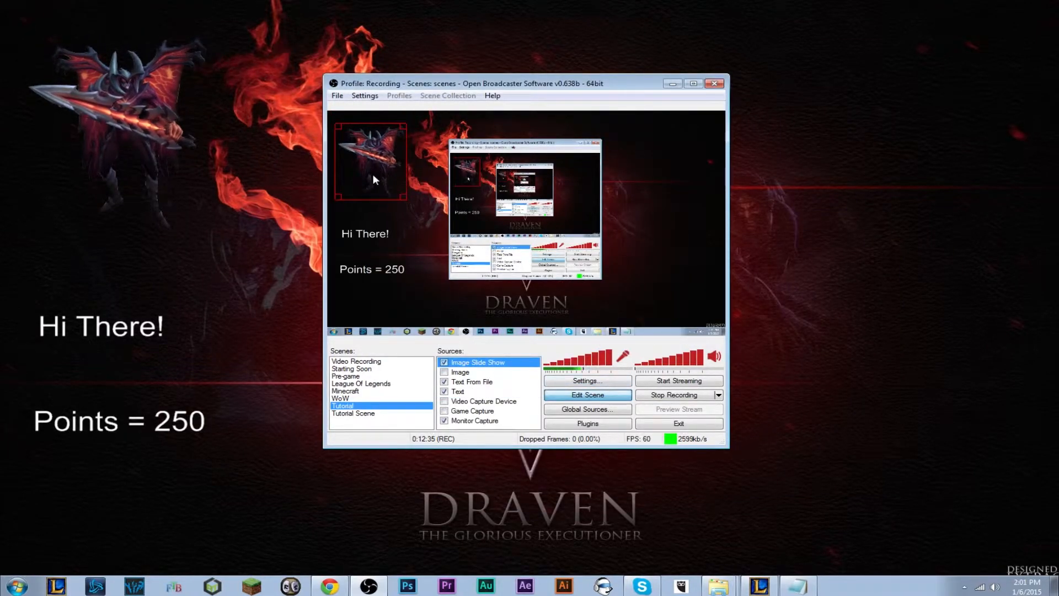
# - Review the Image Slide Show source's timing, fading and randomize options without changing them
pyautogui.rightClick(509, 363)
pyautogui.click(568, 445)
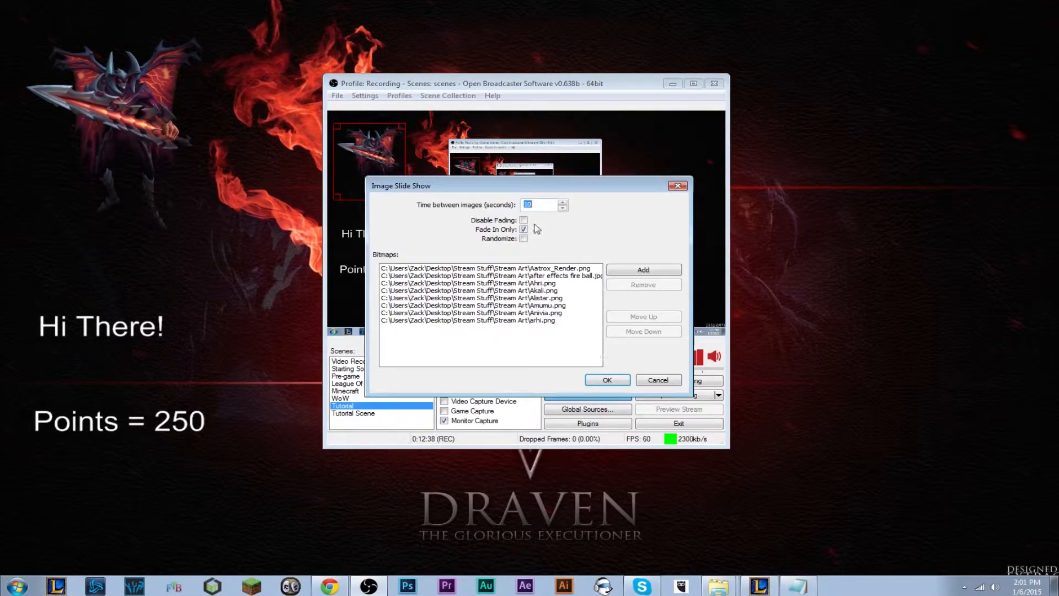
pyautogui.moveTo(577, 188); pyautogui.dragTo(651, 181)
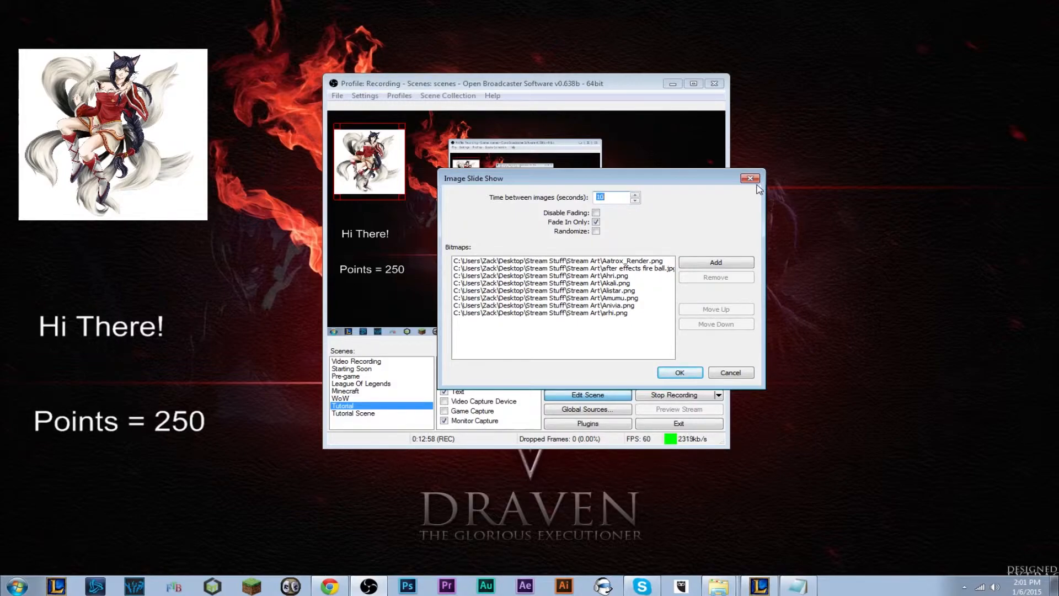
pyautogui.click(729, 373)
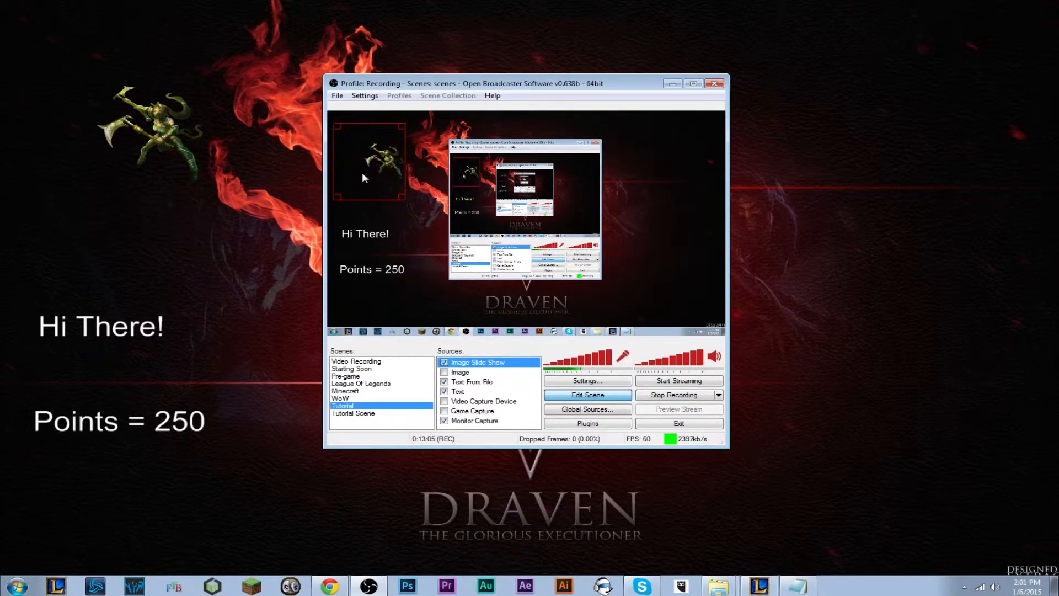
# - Move the slide show image to the scene's upper right corner
pyautogui.moveTo(387, 183); pyautogui.dragTo(703, 148)
pyautogui.rightClick(540, 200)
pyautogui.click(653, 170)
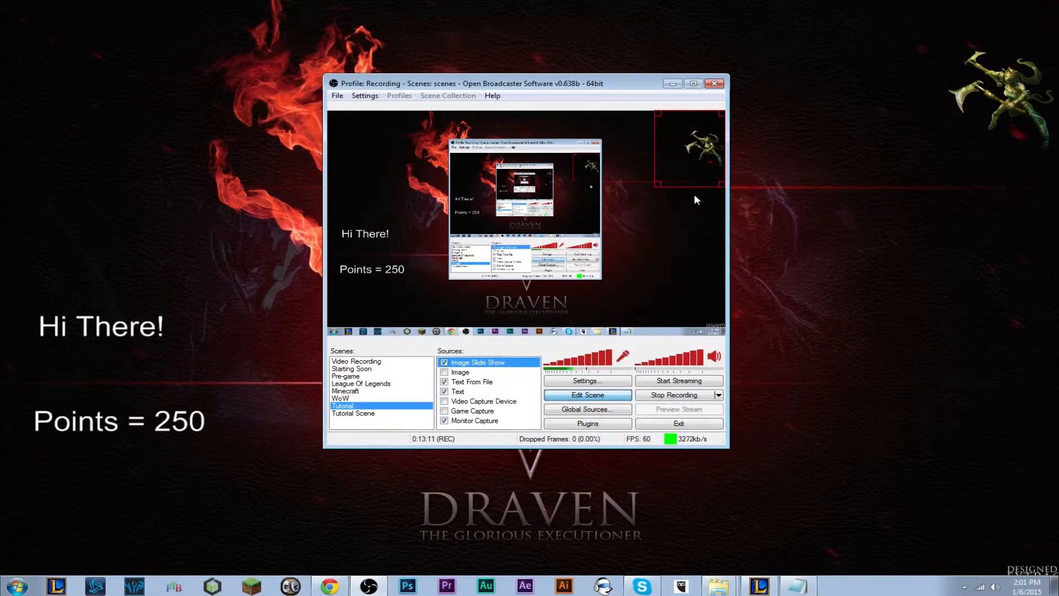
pyautogui.rightClick(472, 427)
pyautogui.moveTo(517, 436)
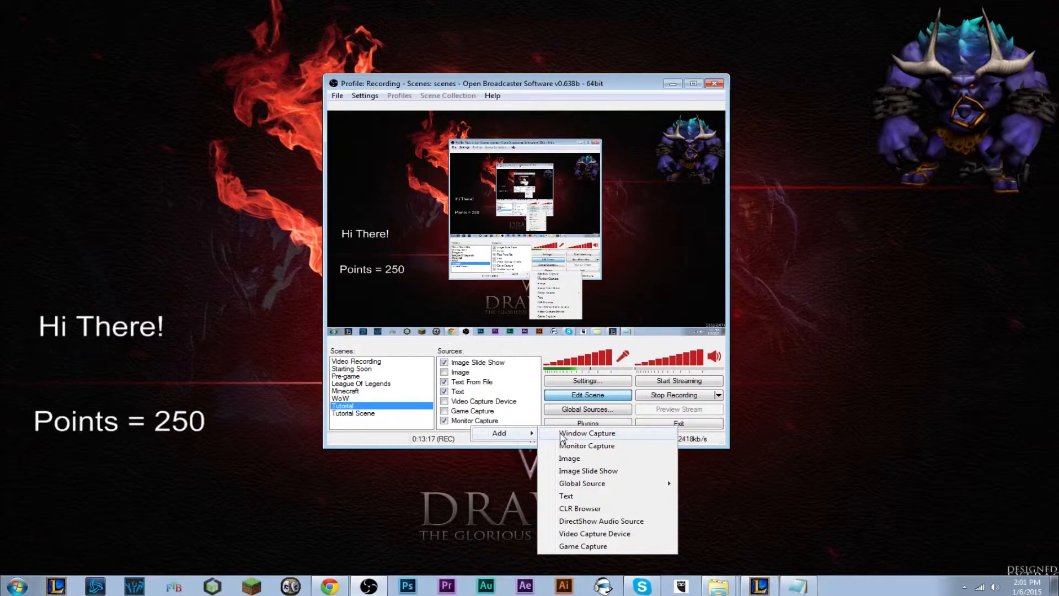
pyautogui.click(562, 438)
pyautogui.click(586, 308)
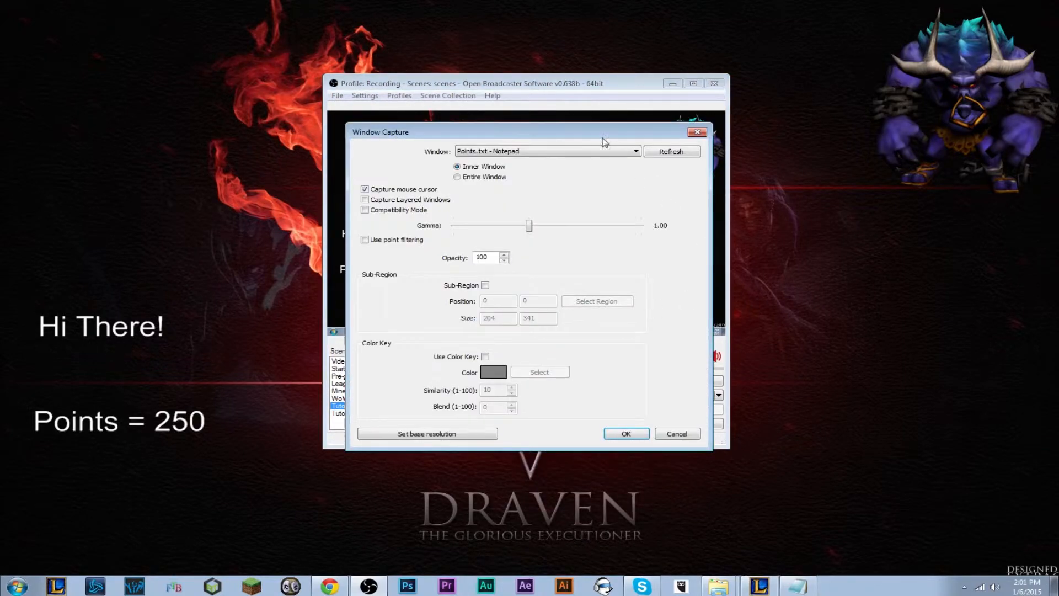
pyautogui.click(573, 151)
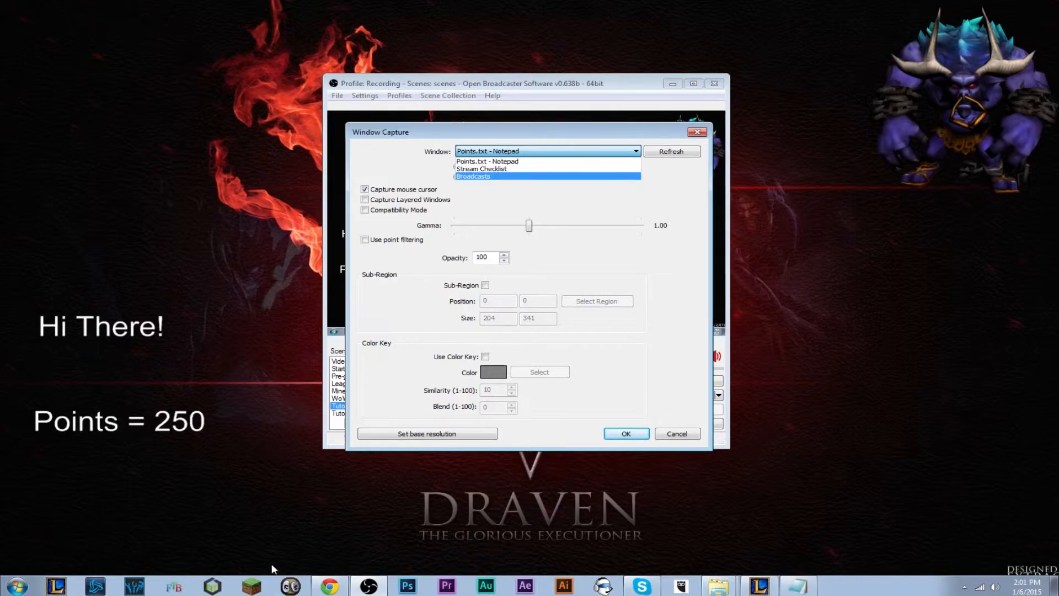
pyautogui.click(334, 588)
pyautogui.click(617, 152)
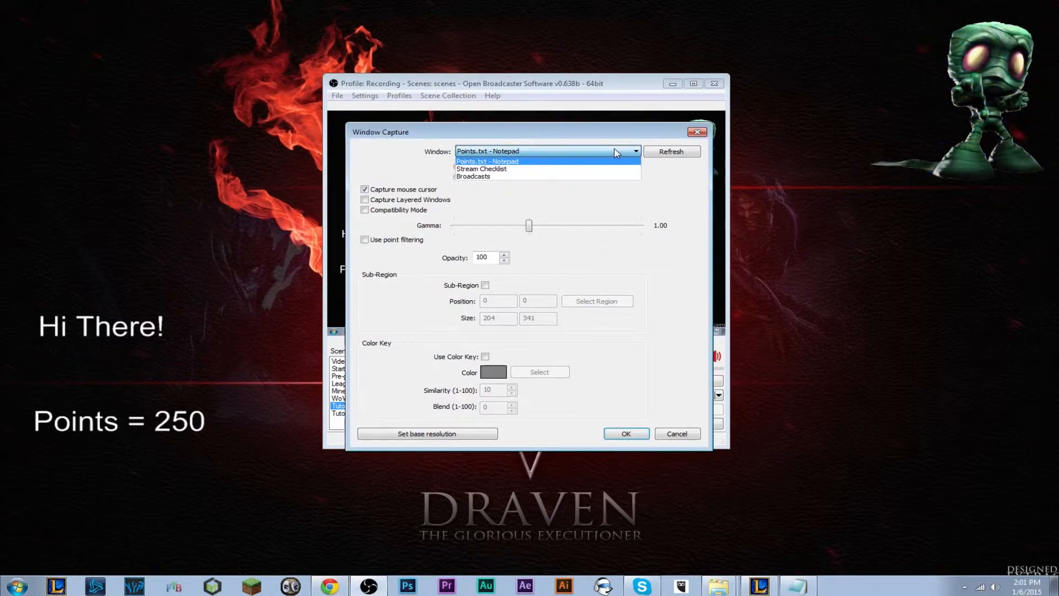
pyautogui.click(619, 153)
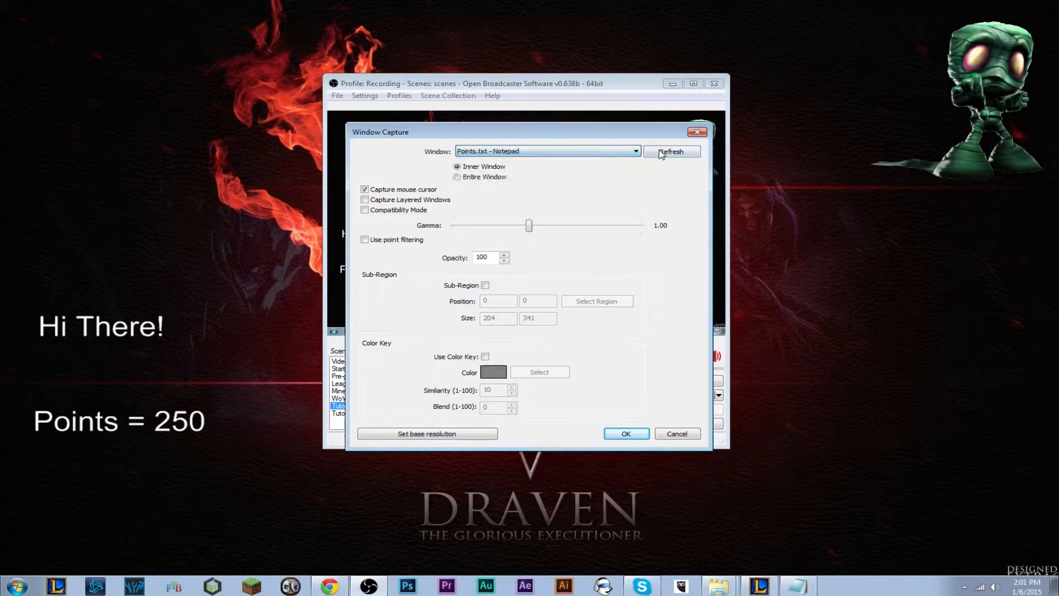
pyautogui.click(619, 153)
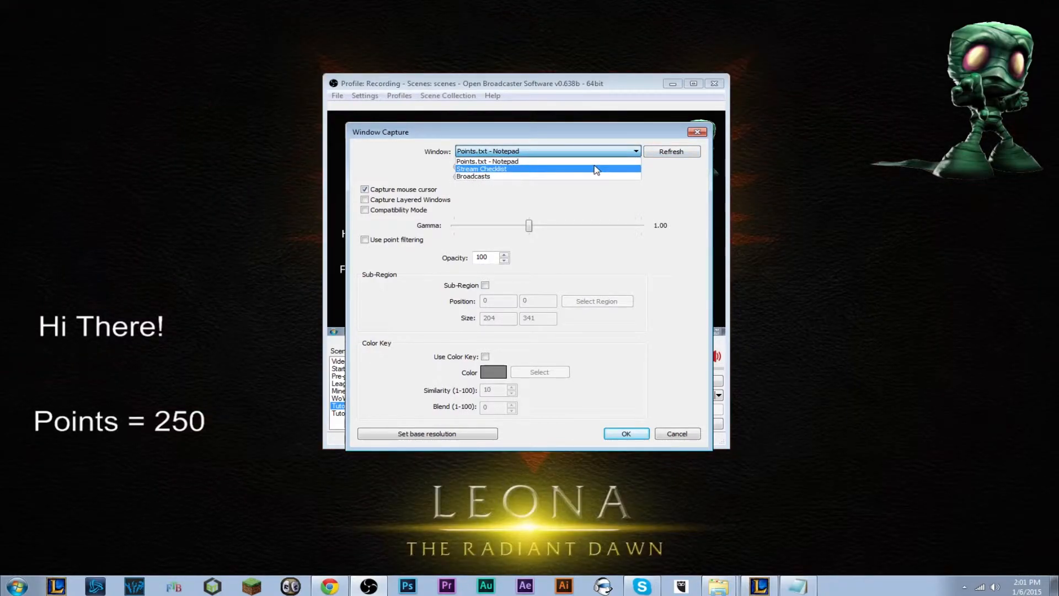
pyautogui.click(615, 153)
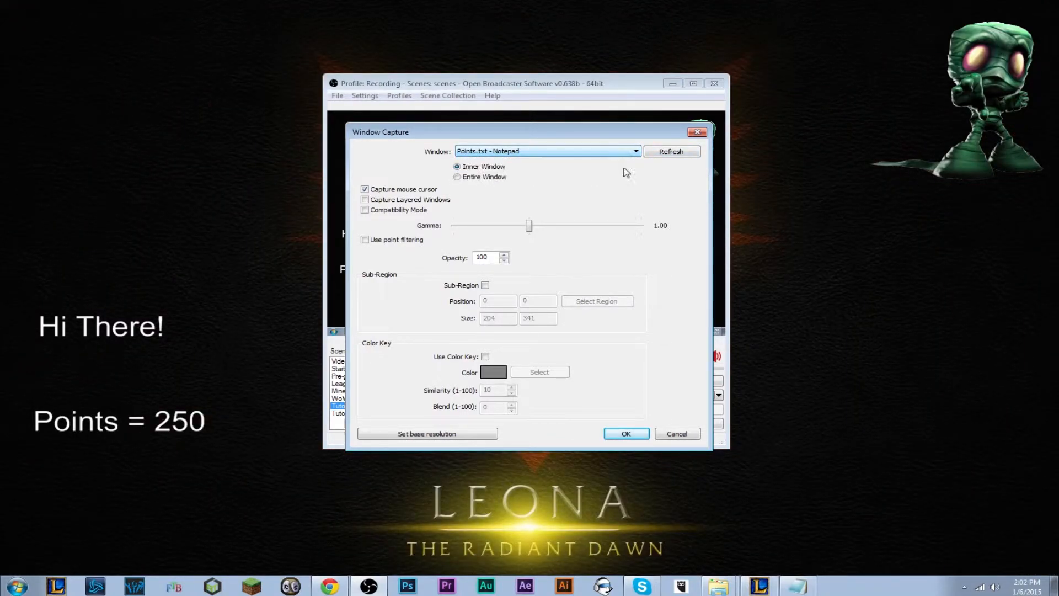
pyautogui.click(680, 436)
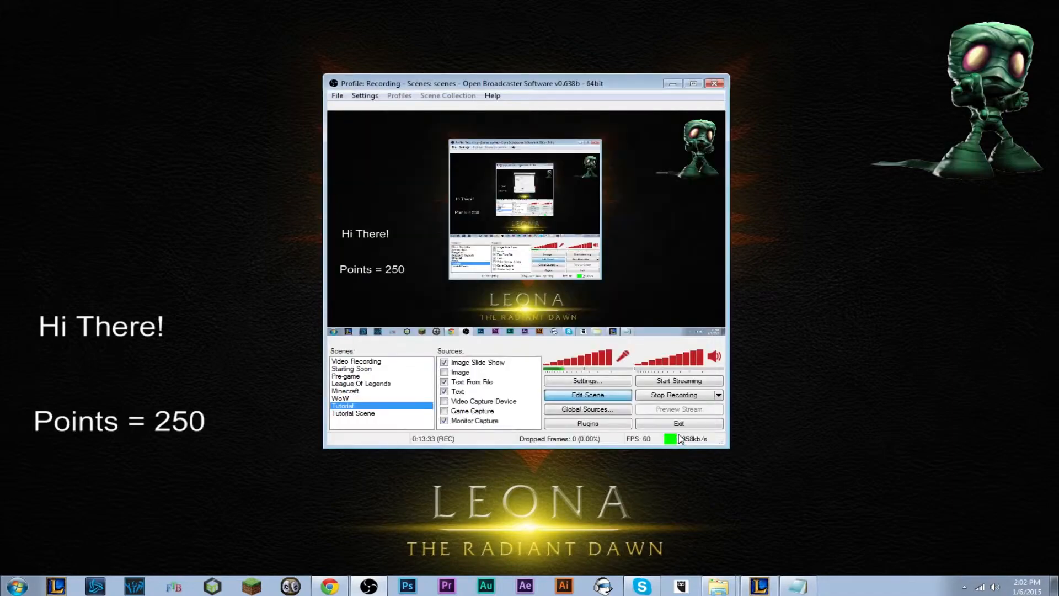
# - Add a Window Capture source to the Tutorial scene that captures the browser window showing Clicker Heroes
pyautogui.rightClick(481, 428)
pyautogui.moveTo(515, 435)
pyautogui.click(596, 435)
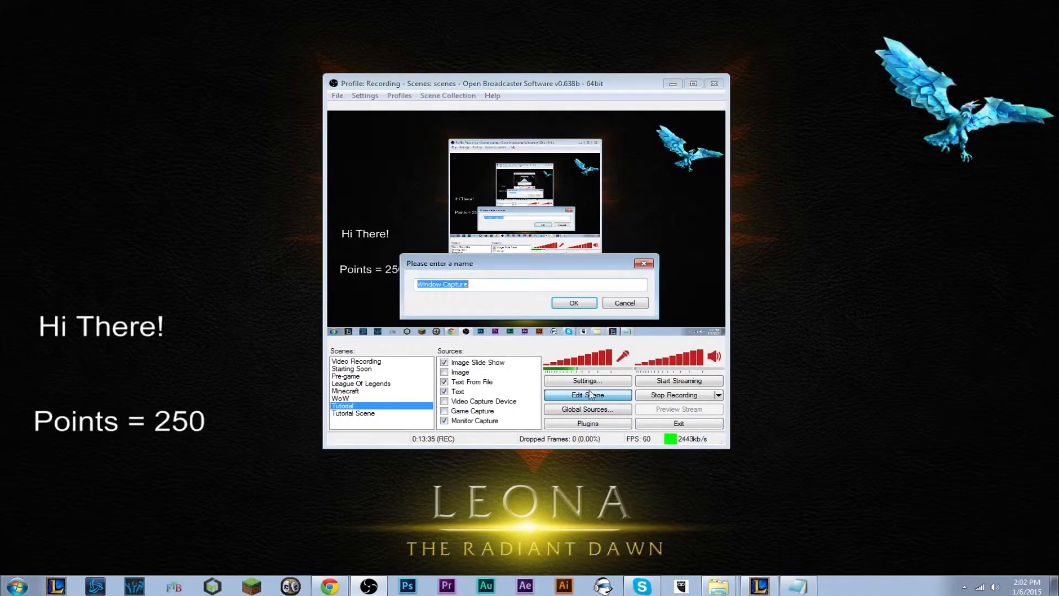
pyautogui.click(574, 303)
pyautogui.click(528, 152)
pyautogui.click(546, 159)
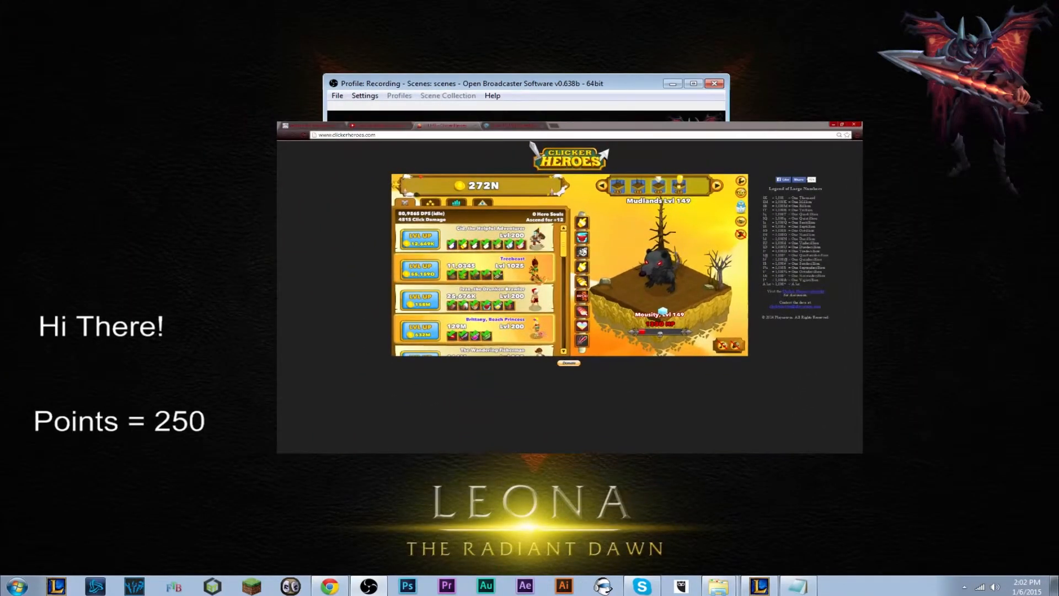
# - Bring the League of Legends client forward to check the window capture, and switch back to Open Broadcaster Software
pyautogui.click(765, 585)
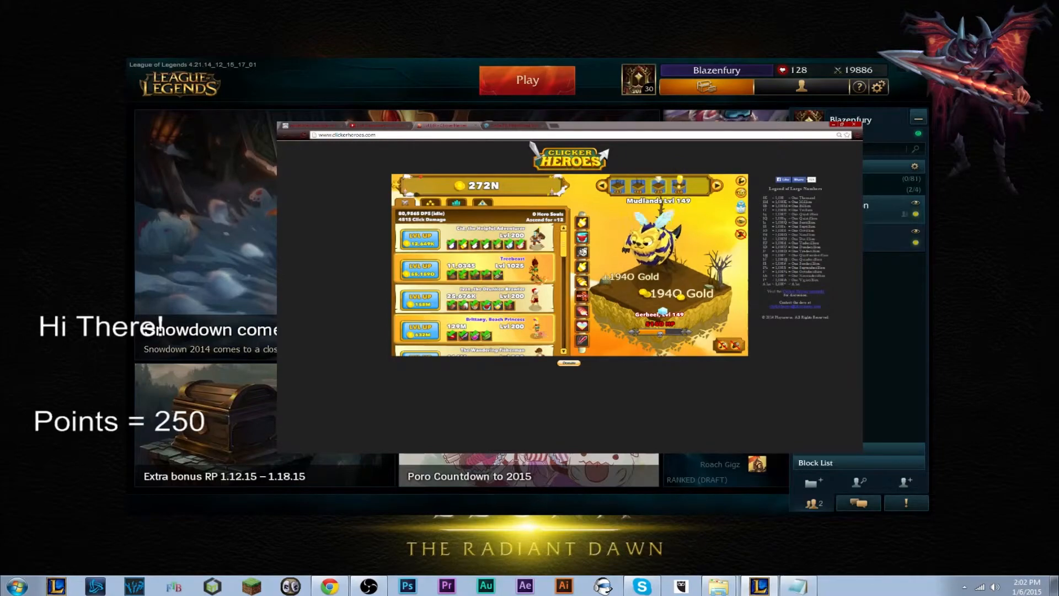
pyautogui.click(364, 585)
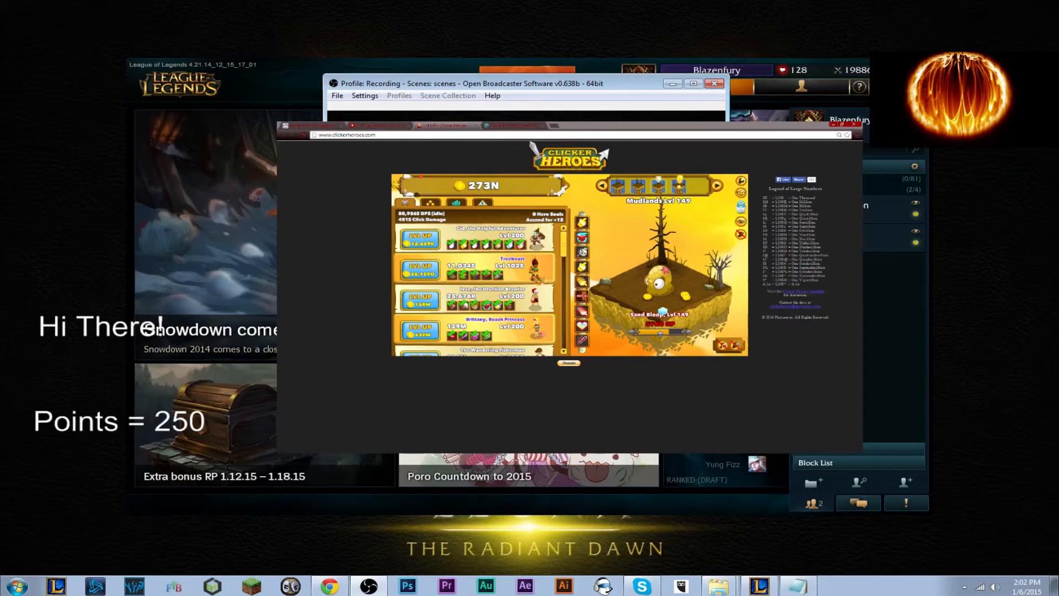
# - Start adding a DirectShow Audio Source to the Tutorial scene after viewing the available global sources
pyautogui.rightClick(556, 455)
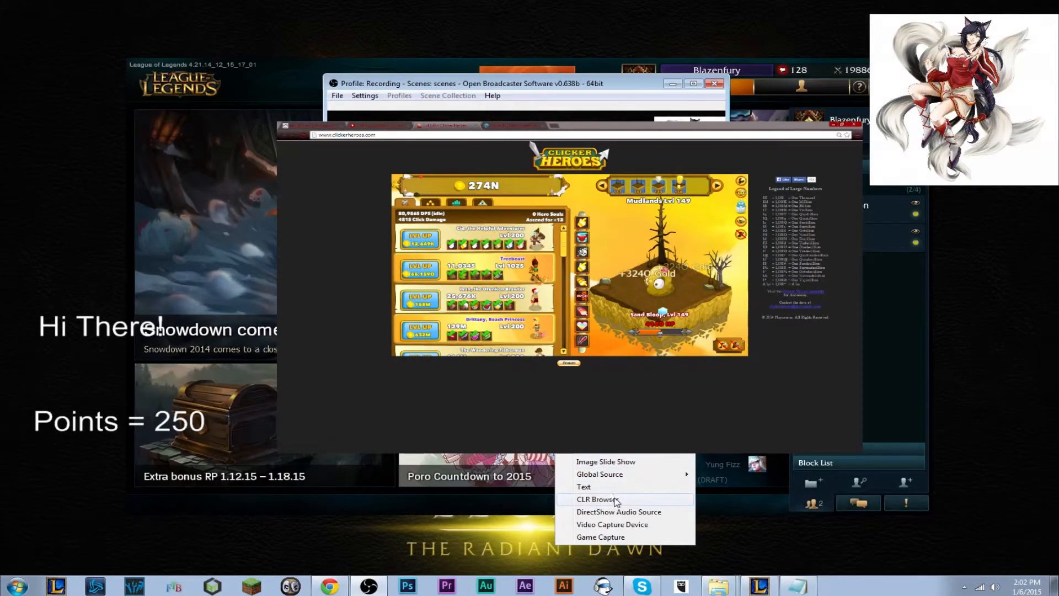
pyautogui.moveTo(625, 476)
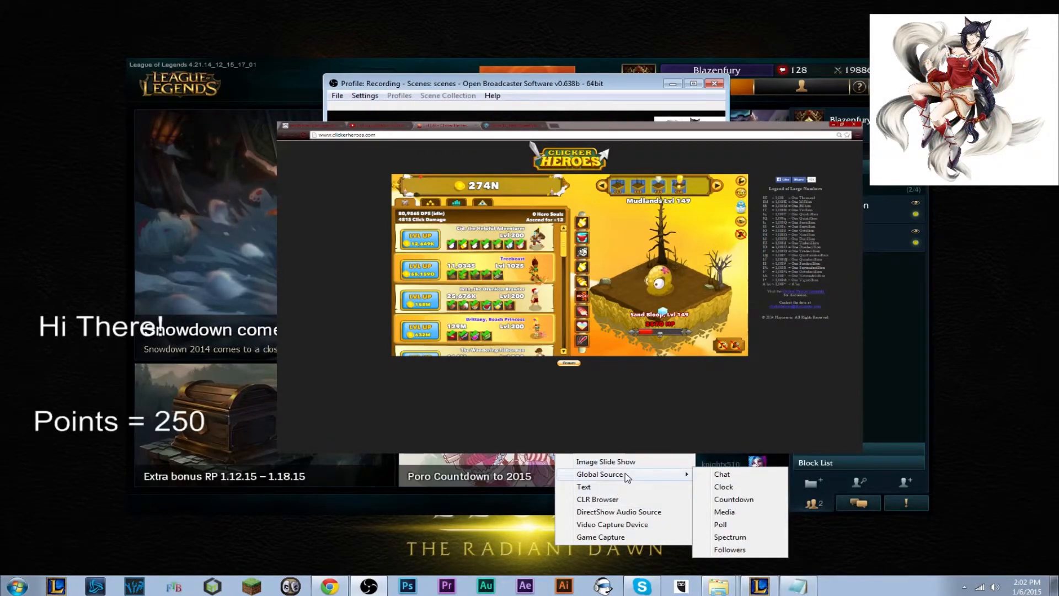
pyautogui.click(613, 512)
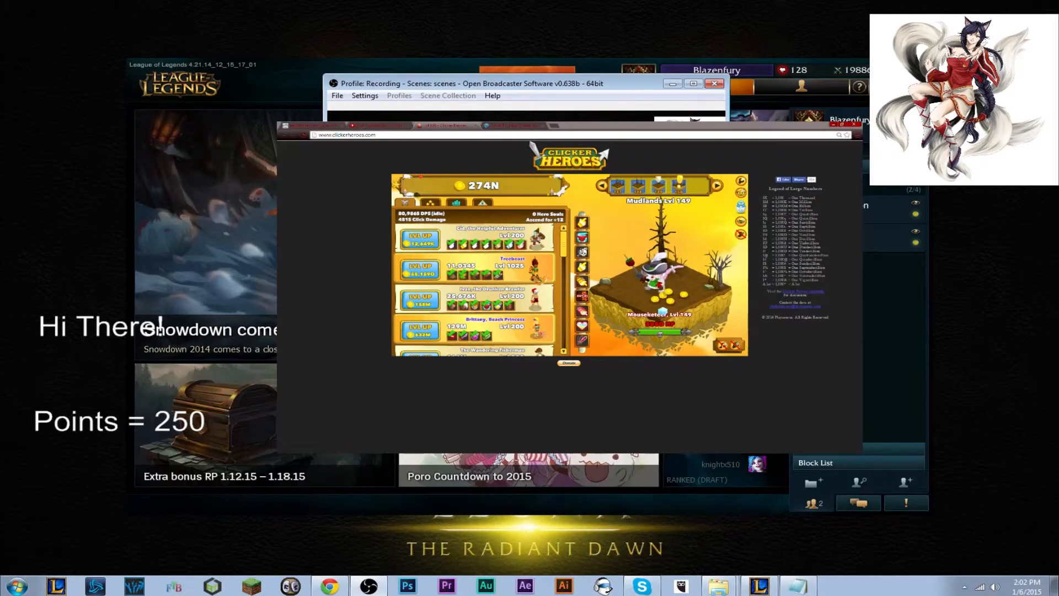